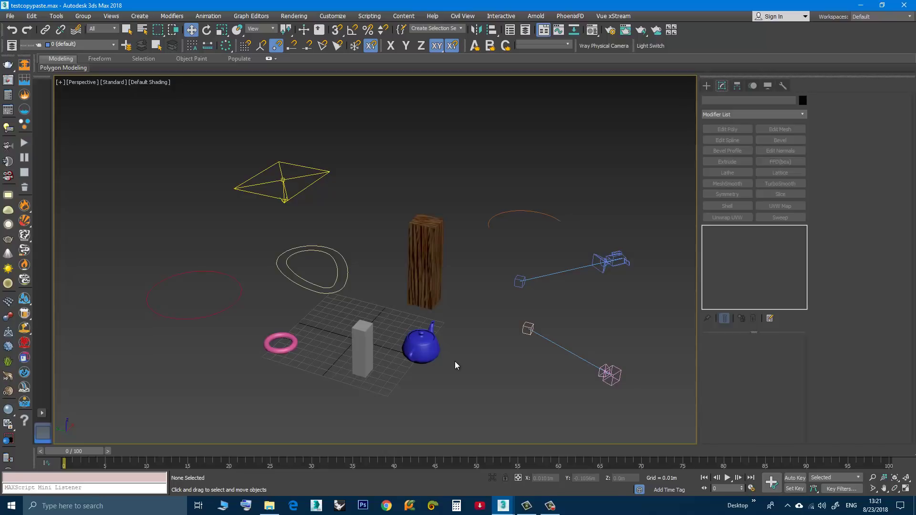
alt+middle_drag(455, 365, 453, 363)
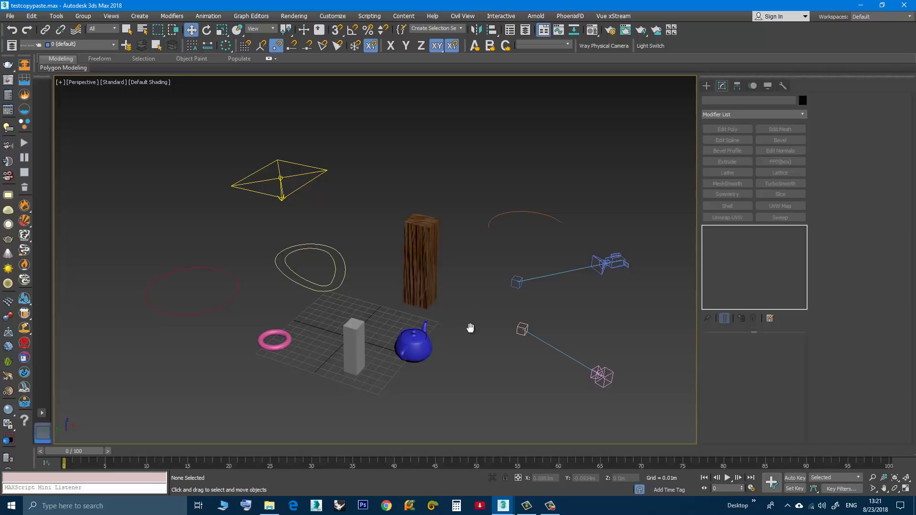
key(shift+z)
key(shift+z)
key(shift+z)
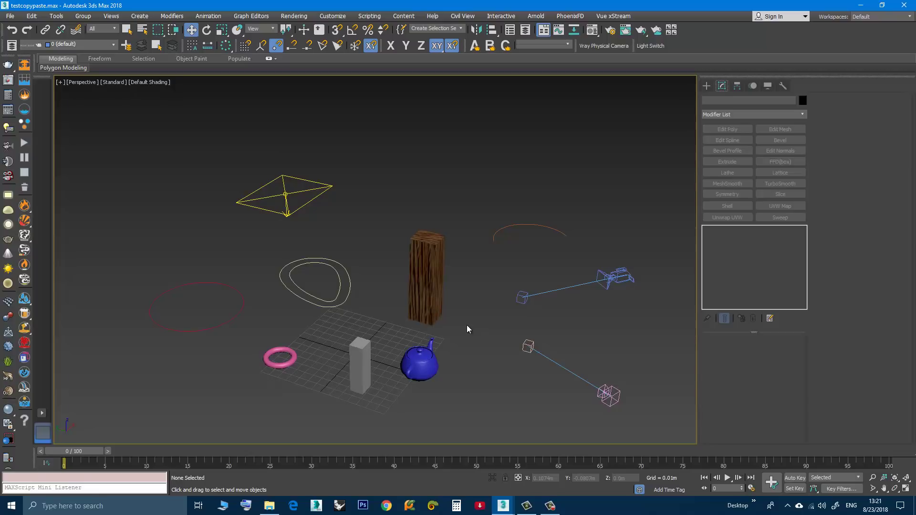
key(shift+z)
scroll(463, 310, down, 3)
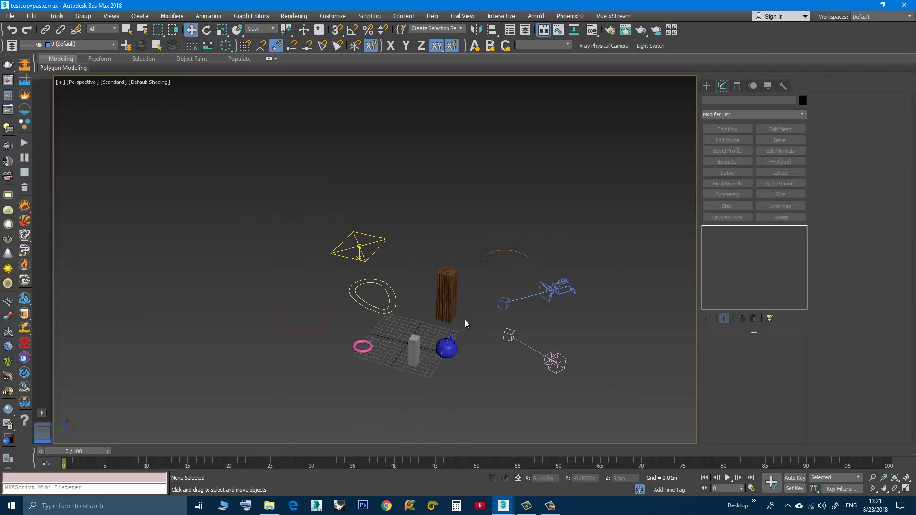
View the empty Untitled scene in the second 3ds Max window and return to testcopypaste.max.
click(499, 505)
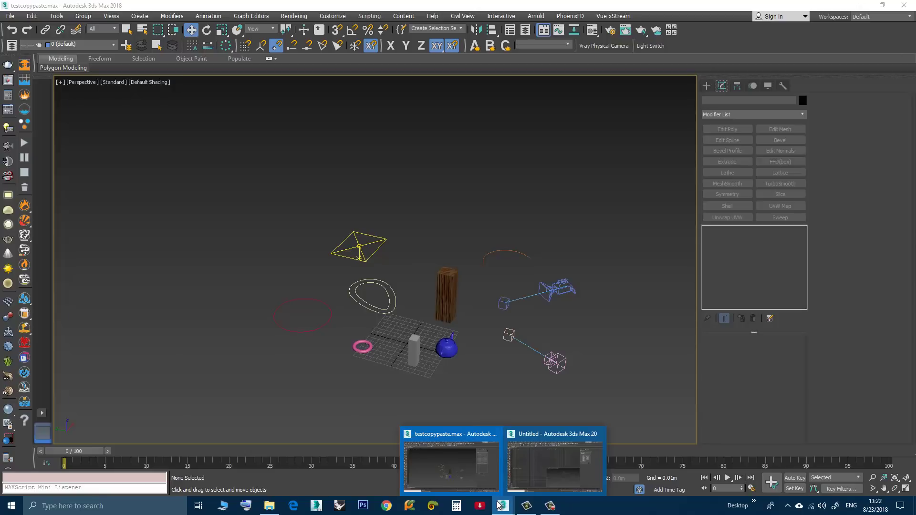
click(454, 478)
middle_drag(413, 340, 403, 333)
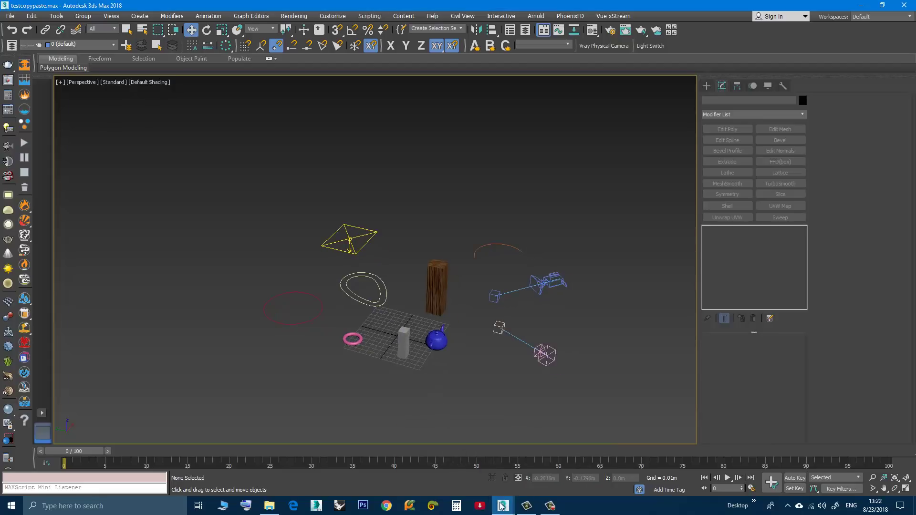
mouse_move(502, 507)
click(528, 483)
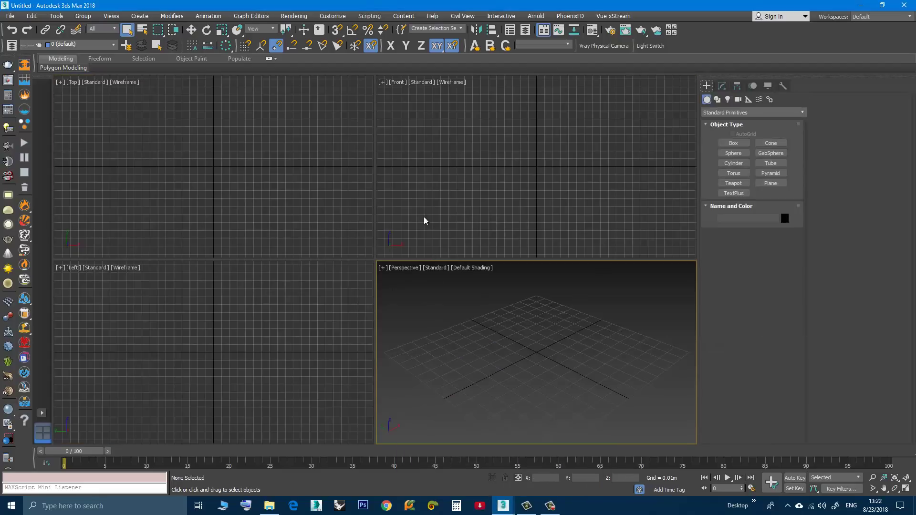
mouse_move(503, 505)
click(463, 478)
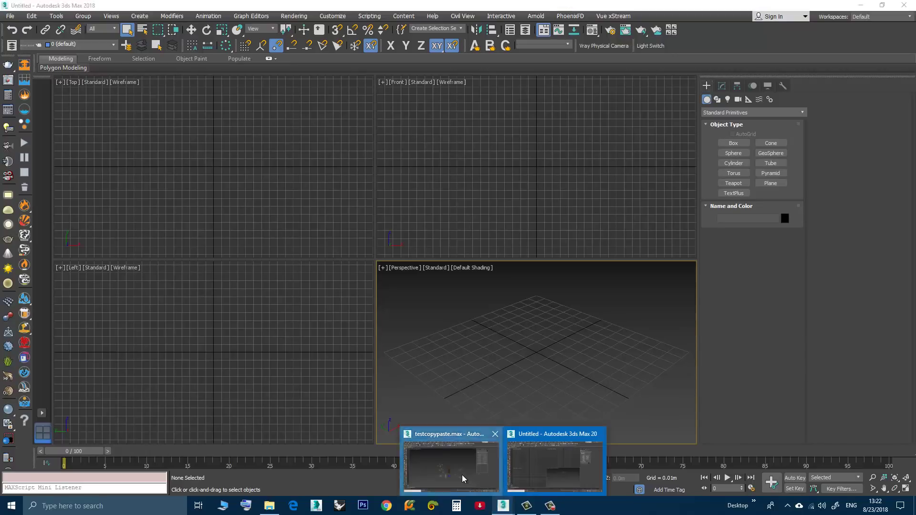
mouse_move(440, 360)
middle_down()
mouse_move(431, 360)
mouse_move(436, 374)
middle_up()
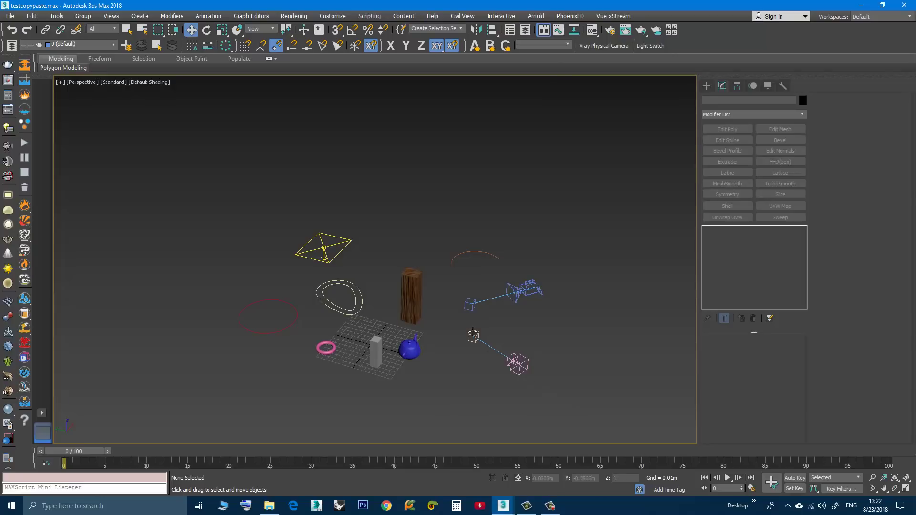
Copy the wooden box, blue teapot, arc, target camera and targeted light from testcopypaste.max with Copy Objects.
drag(569, 401, 393, 231)
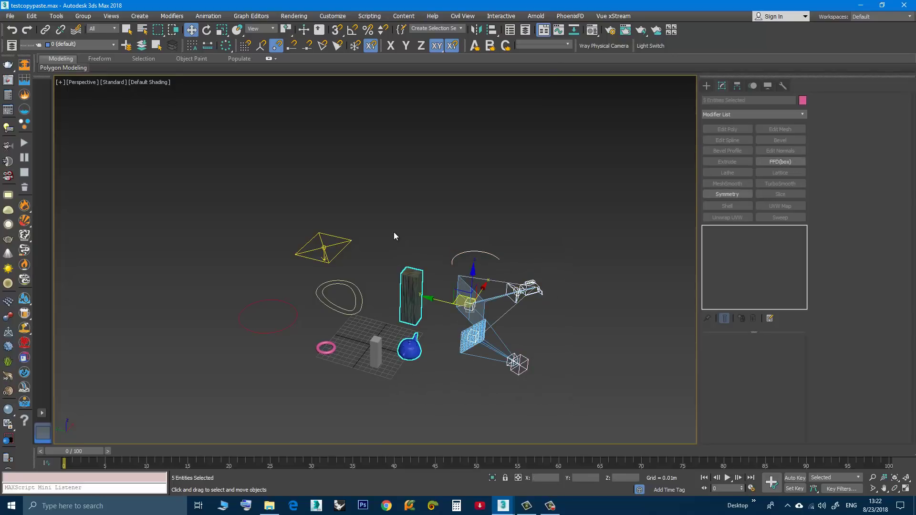
right_click(441, 289)
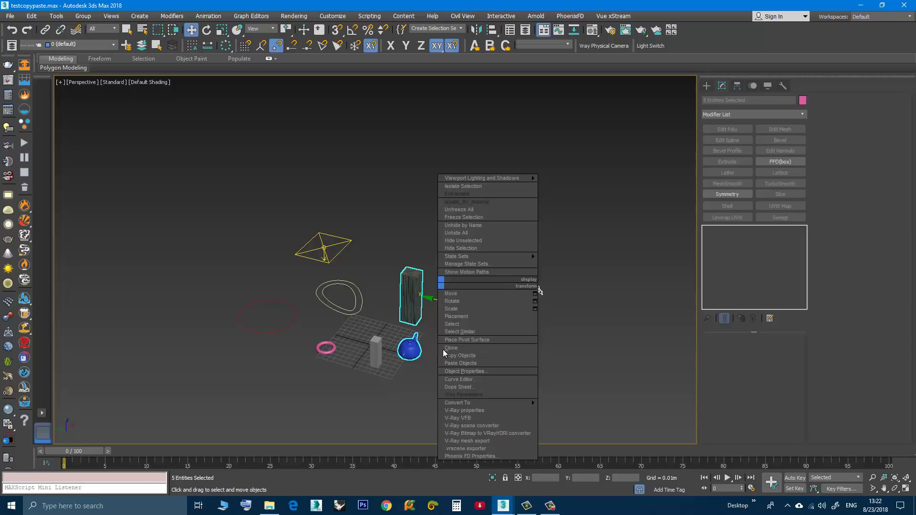
click(474, 356)
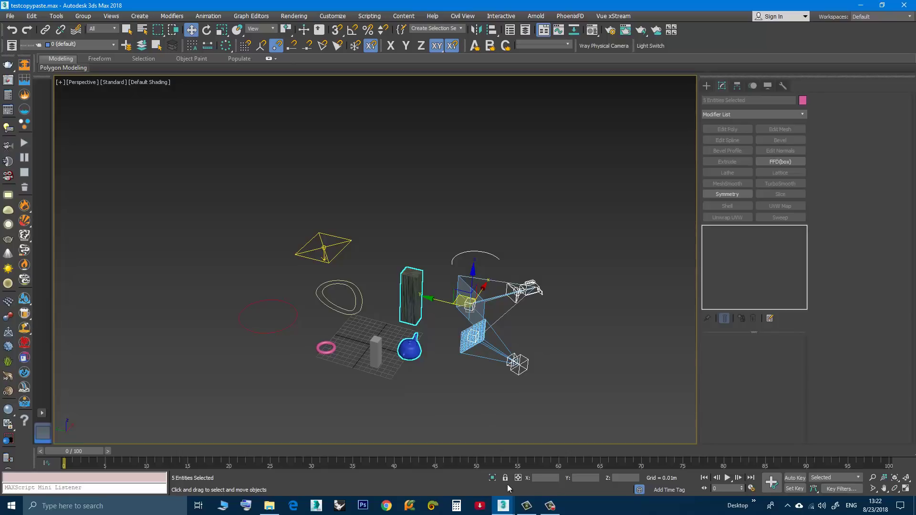
Paste the copied box, teapot, arc, camera and light into the Untitled scene, maximize the Perspective viewport and clear the selection.
mouse_move(510, 506)
click(545, 472)
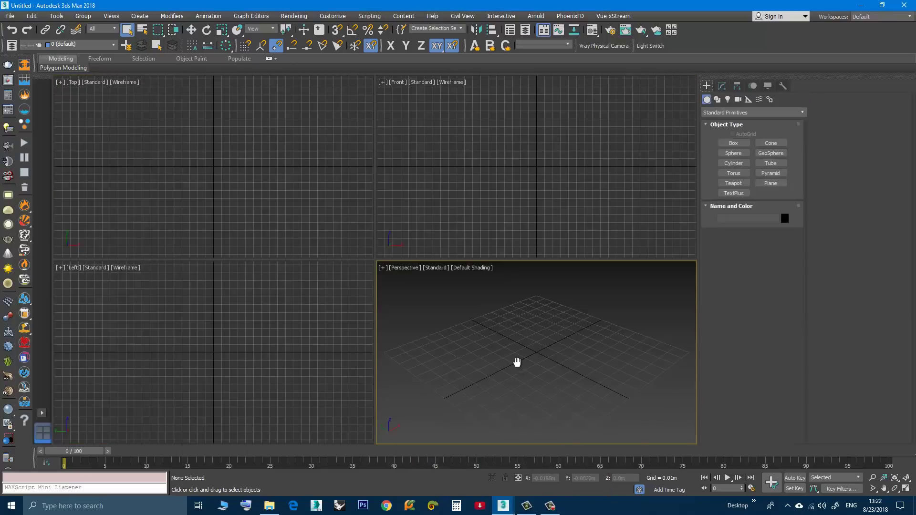
right_click(519, 364)
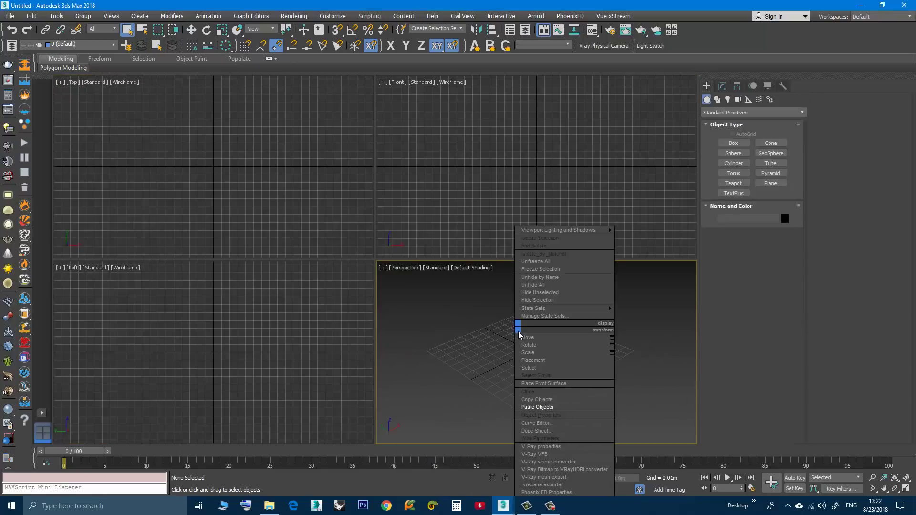
click(522, 408)
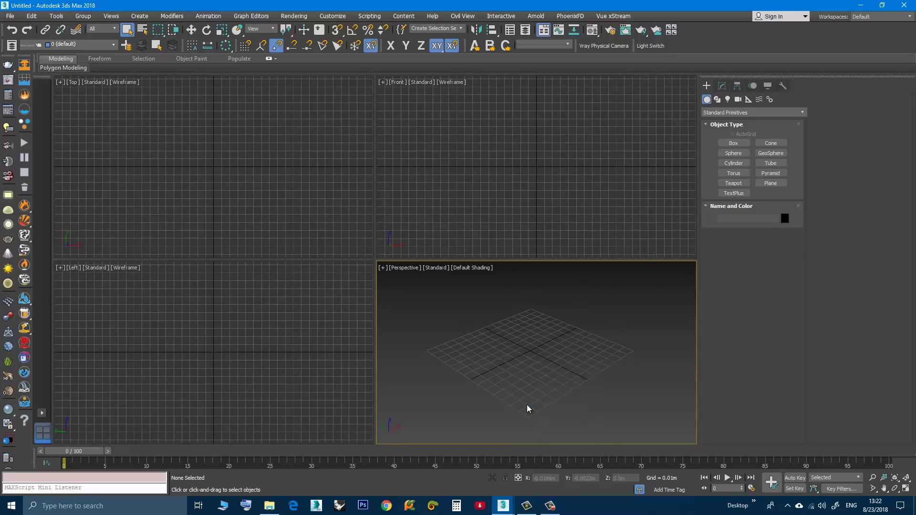
scroll(522, 411, down, 5)
scroll(531, 410, up, 5)
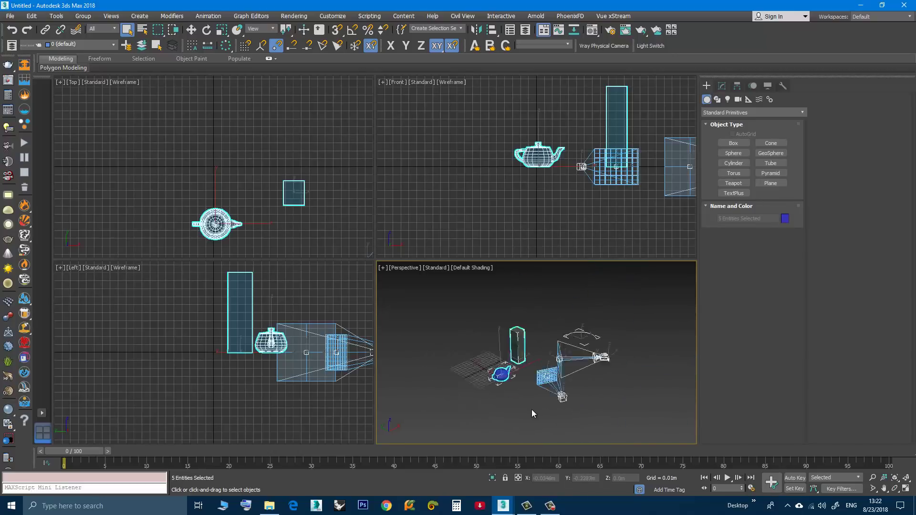
key(alt+w)
scroll(419, 368, down, 3)
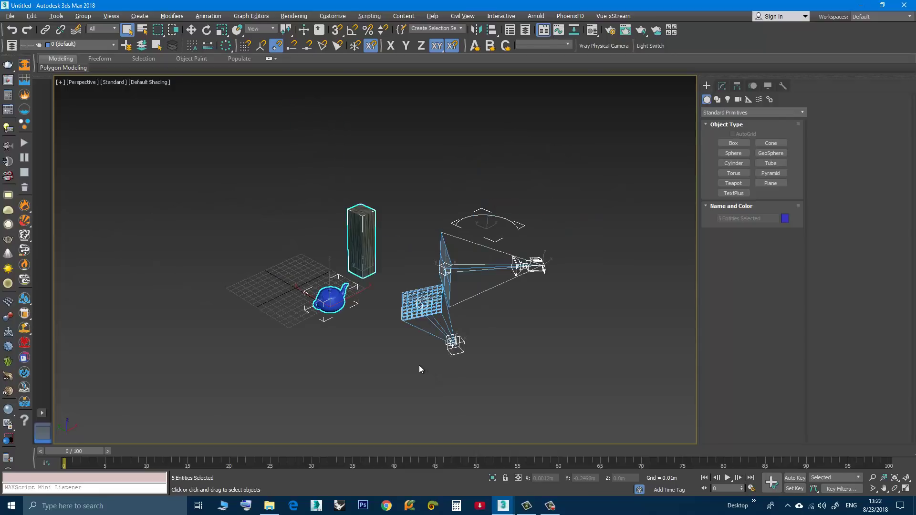
click(415, 365)
alt+middle_drag(409, 360, 414, 320)
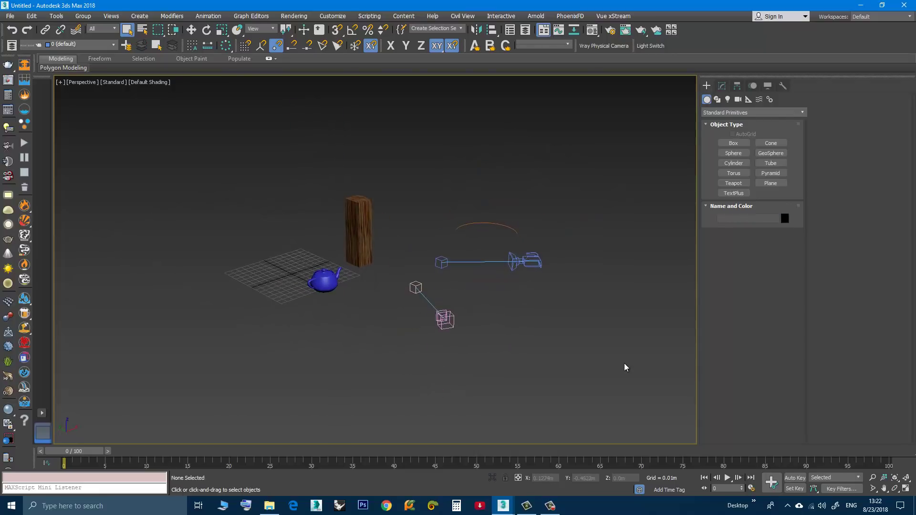
Delete all the pasted objects from the Untitled scene.
drag(623, 366, 260, 188)
key(Delete)
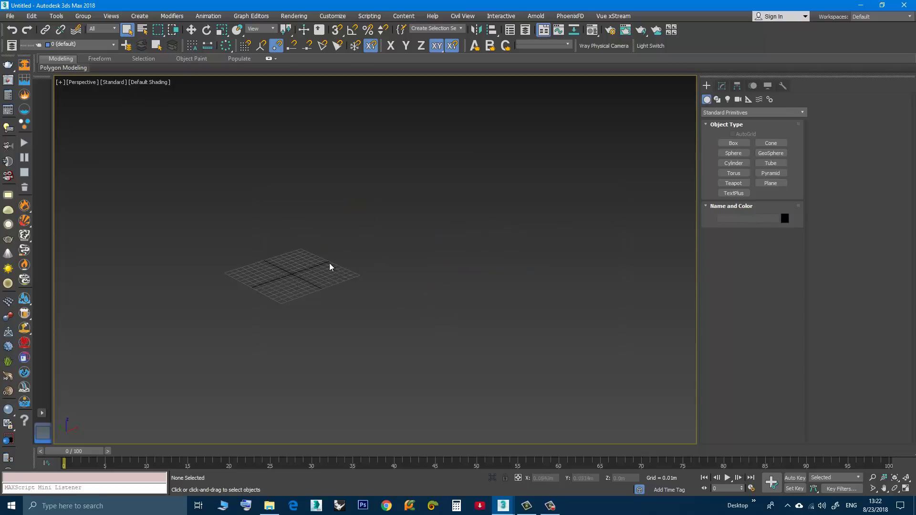
Switch to testcopypaste.max and copy the pink torus, egg shape and yellow rectangular light with Copy Objects.
mouse_move(502, 505)
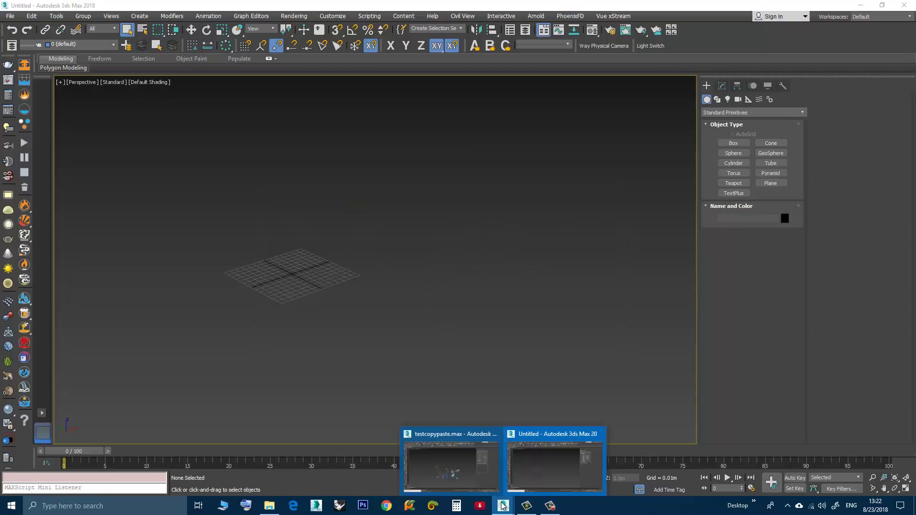
click(454, 479)
drag(350, 380, 317, 222)
right_click(328, 271)
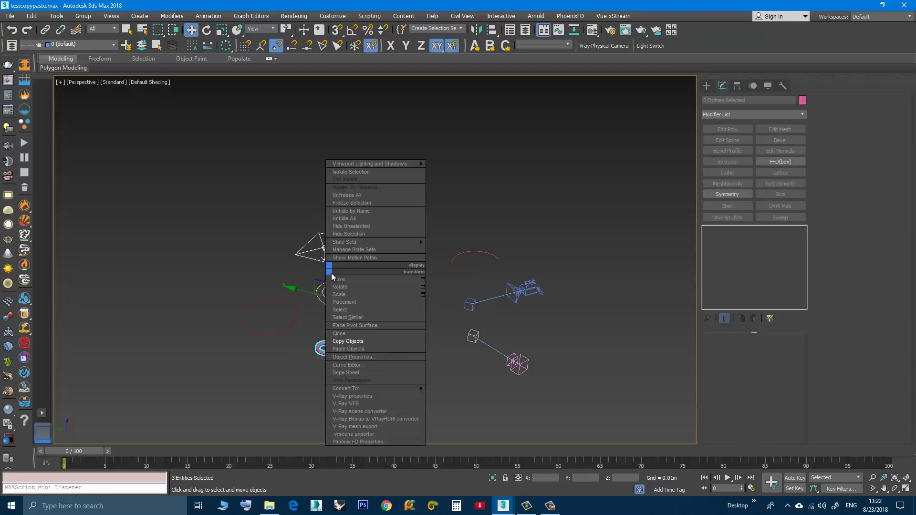
click(362, 339)
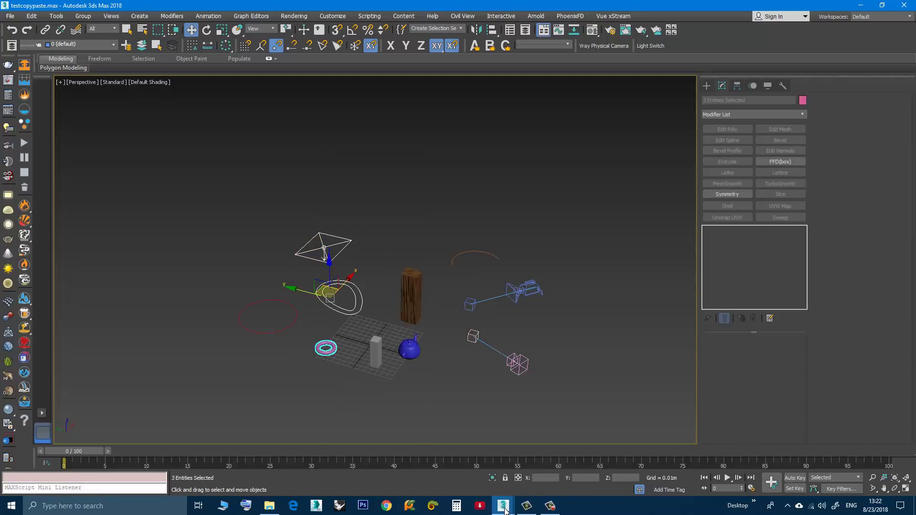
Paste the copied torus, egg shape and rectangular light into the Untitled scene and clear the selection.
mouse_move(502, 505)
click(534, 480)
right_click(425, 329)
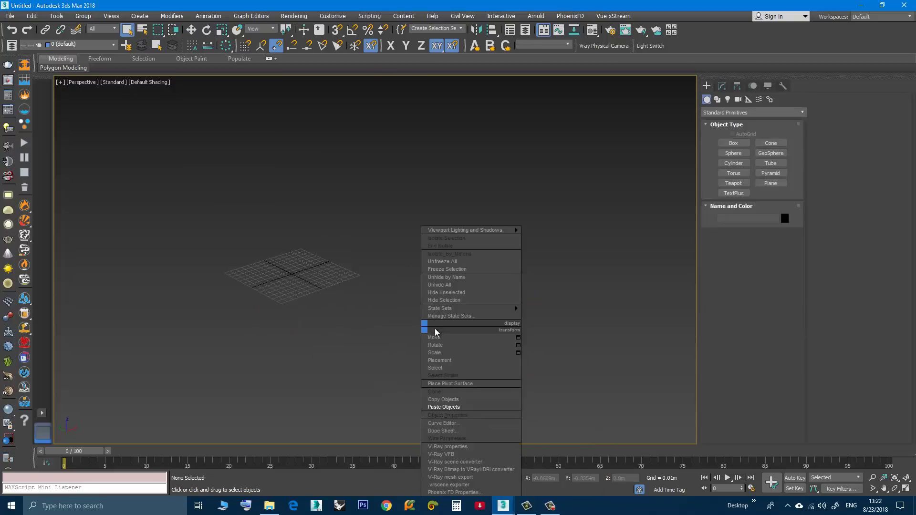
click(439, 407)
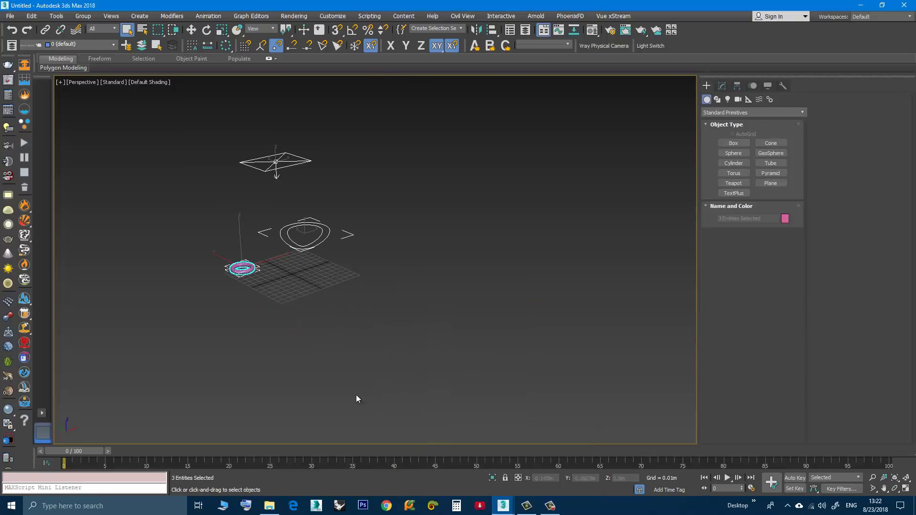
middle_drag(301, 327, 366, 351)
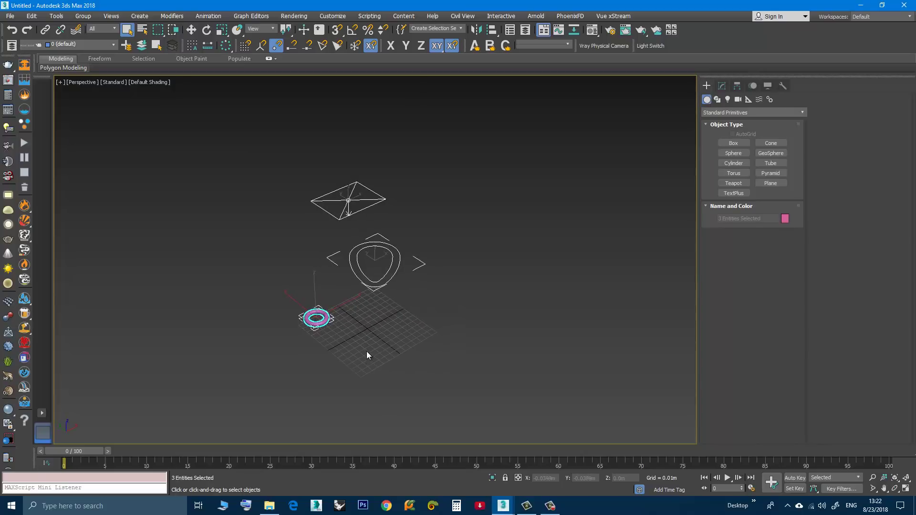
click(372, 337)
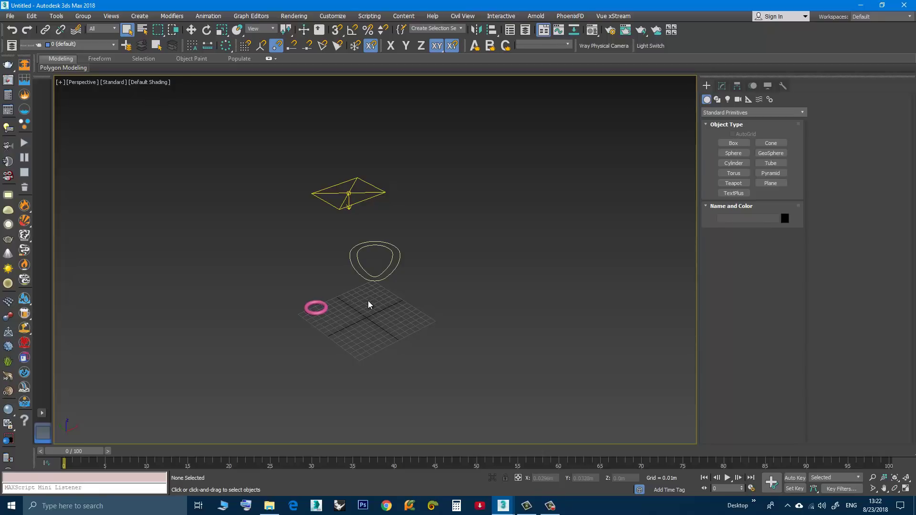
alt+middle_drag(369, 305, 368, 310)
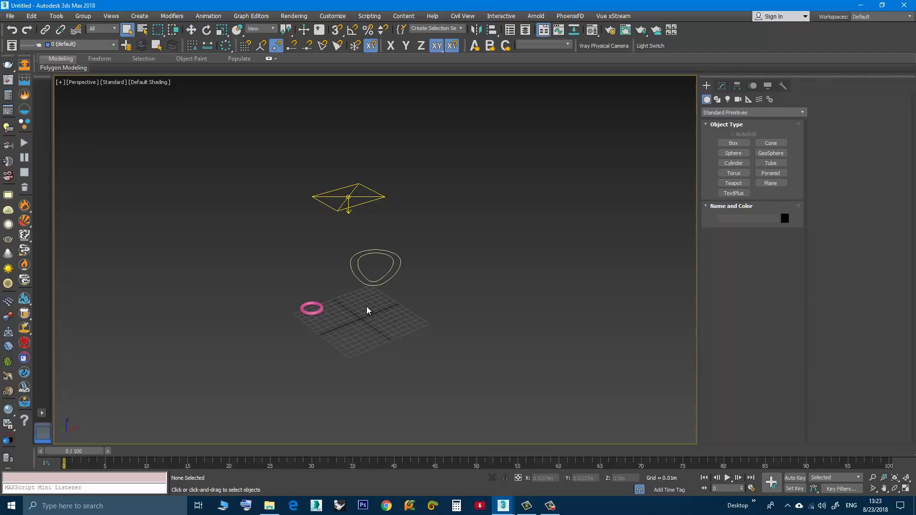
alt+middle_drag(367, 310, 370, 307)
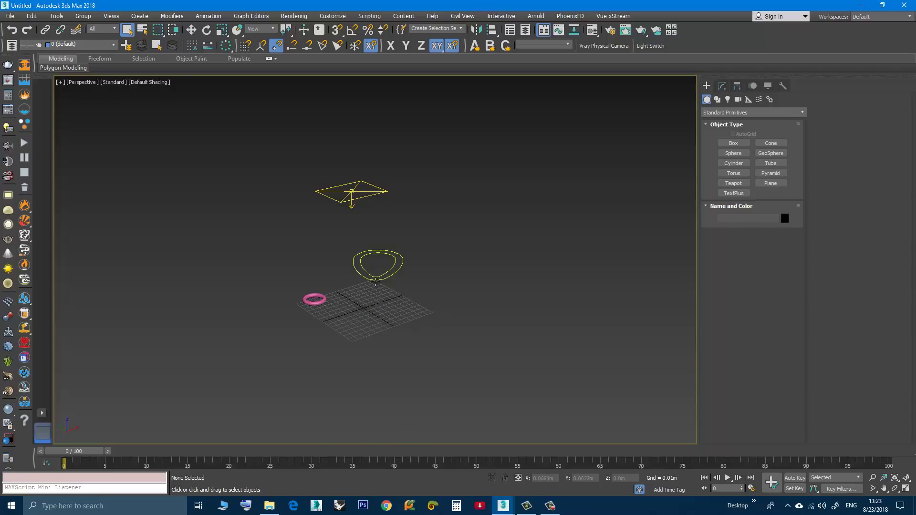
alt+middle_drag(376, 300, 374, 299)
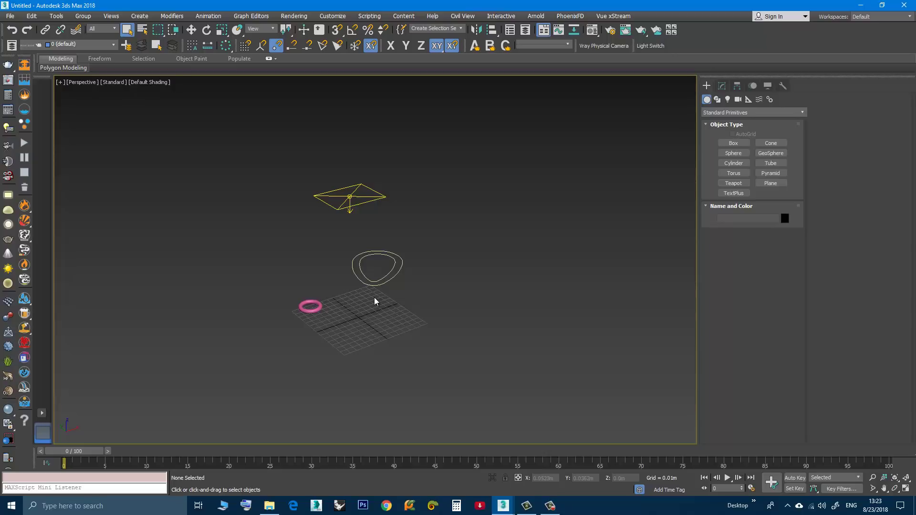
alt+middle_drag(375, 301, 381, 302)
click(380, 286)
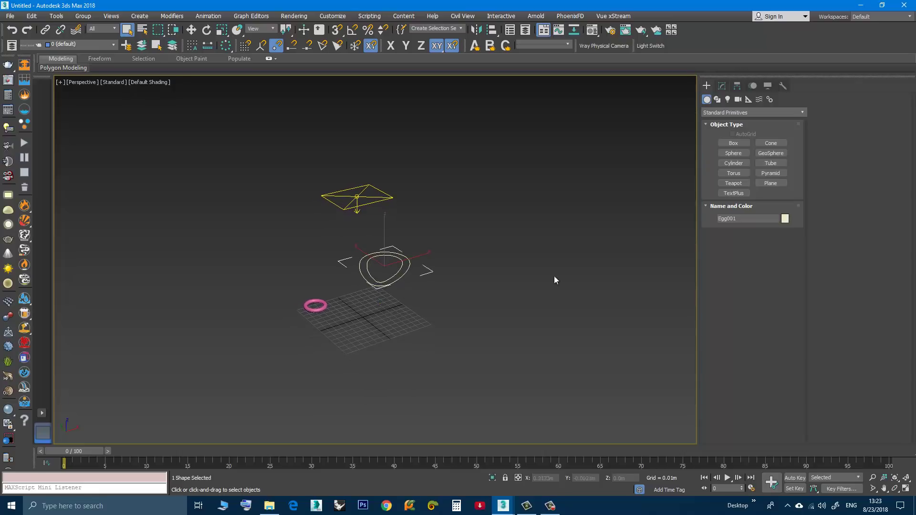
click(522, 281)
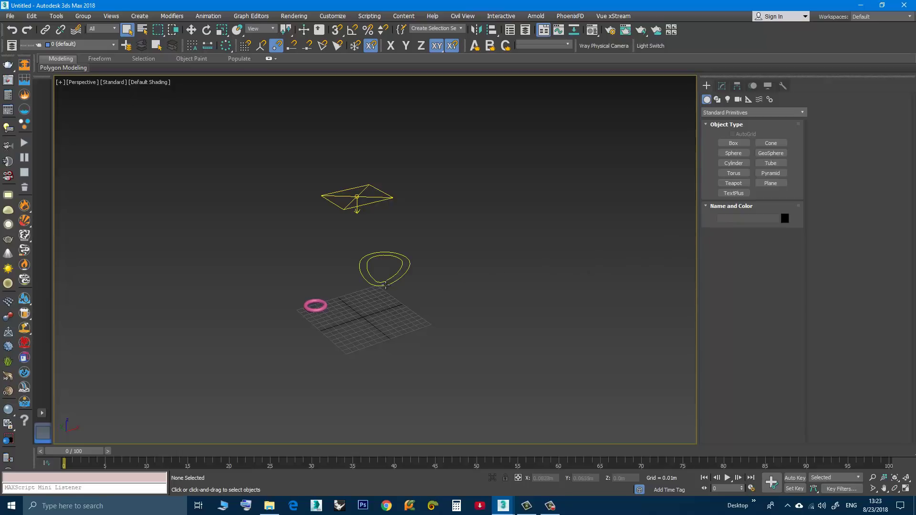
middle_drag(380, 282, 370, 305)
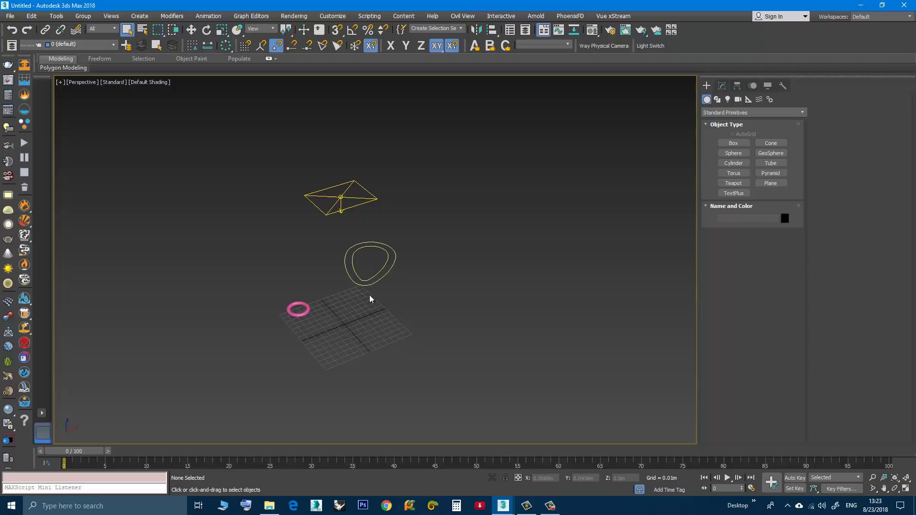
alt+middle_drag(370, 296, 374, 305)
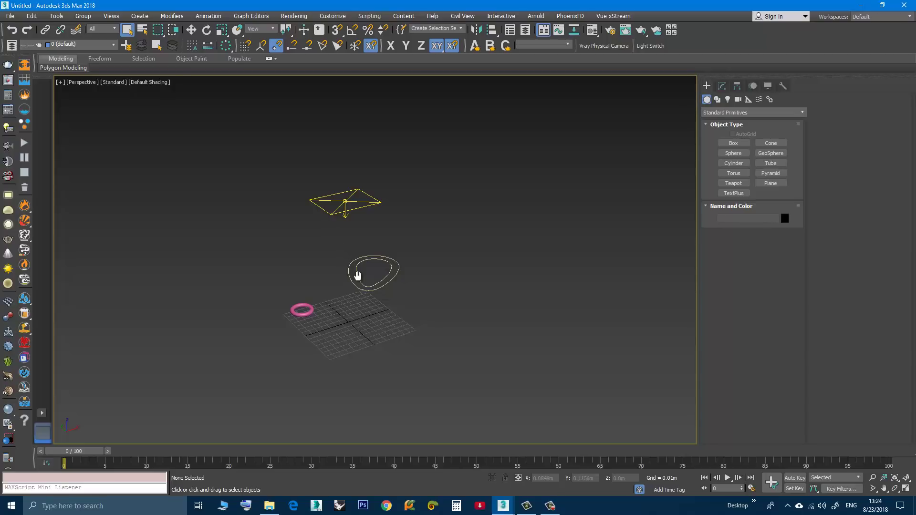
middle_drag(357, 275, 380, 316)
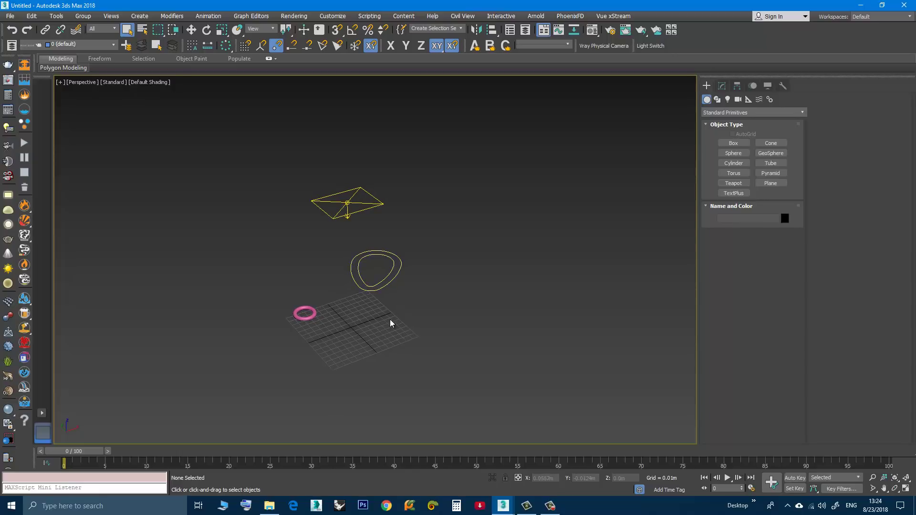
Switch back to the testcopypaste.max window.
mouse_move(550, 505)
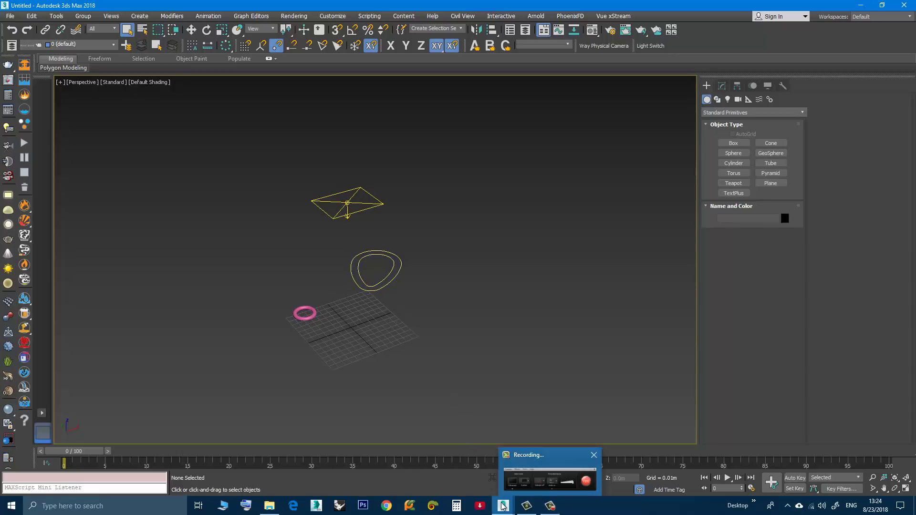
mouse_move(503, 506)
click(440, 484)
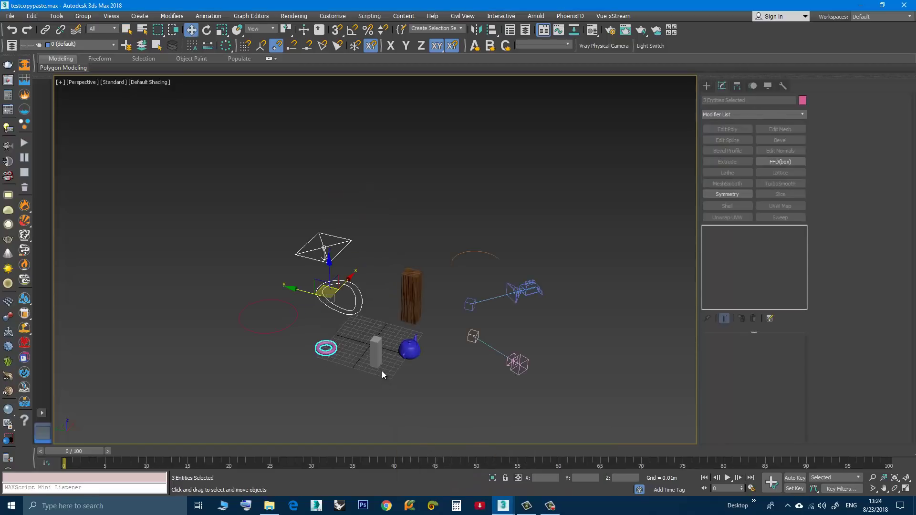
middle_drag(382, 370, 362, 341)
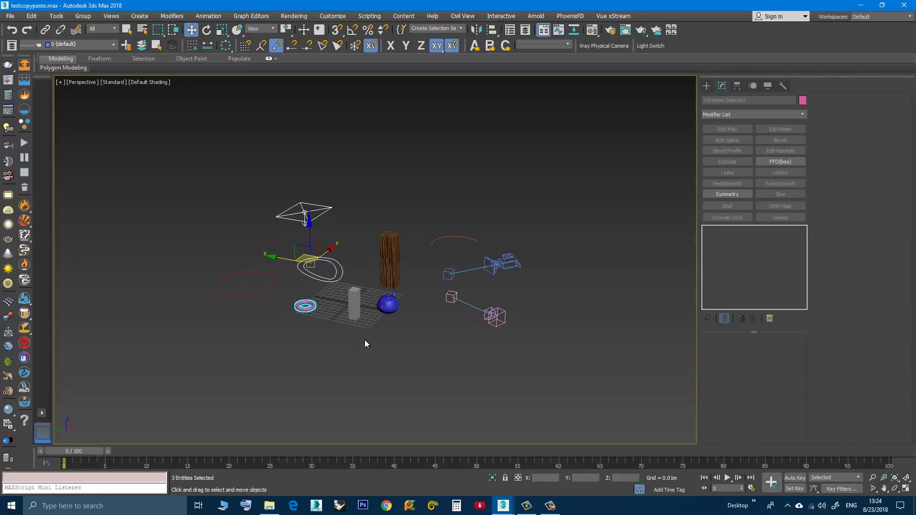
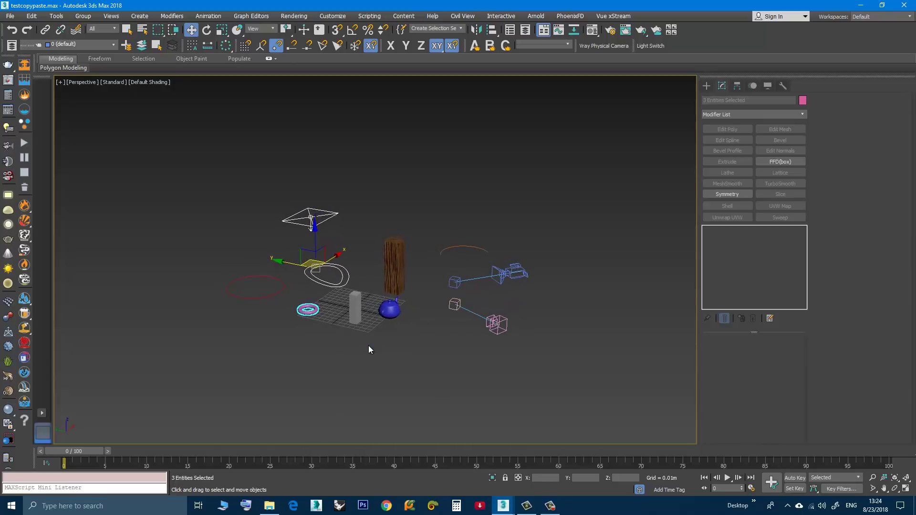
click(432, 347)
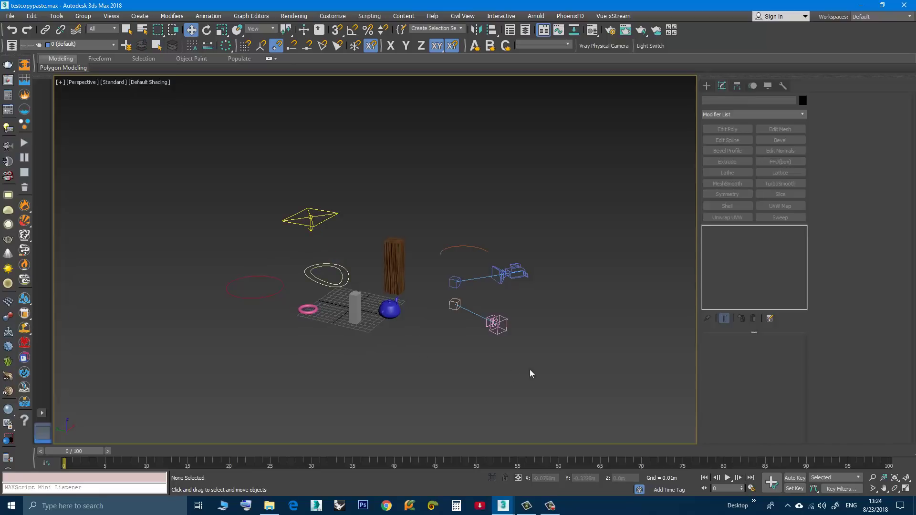
drag(552, 373, 433, 256)
drag(382, 230, 380, 231)
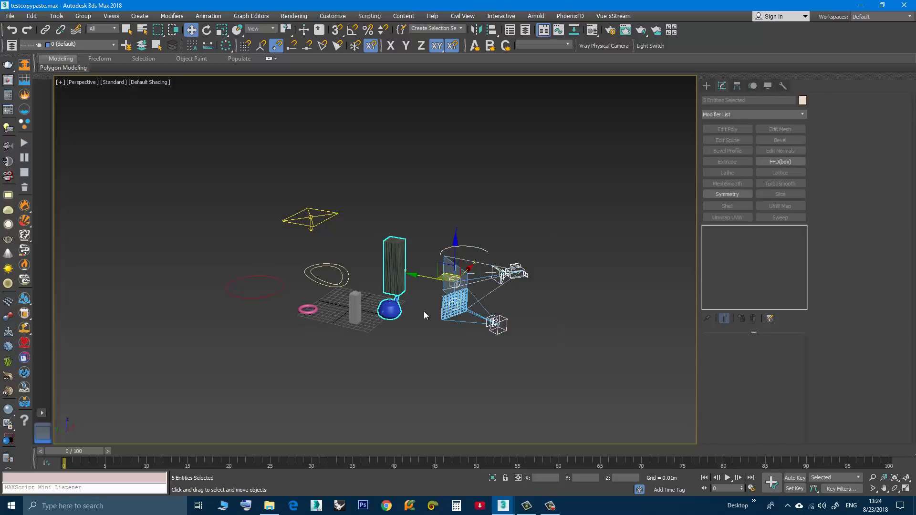
click(433, 335)
drag(549, 370, 382, 236)
right_click(420, 275)
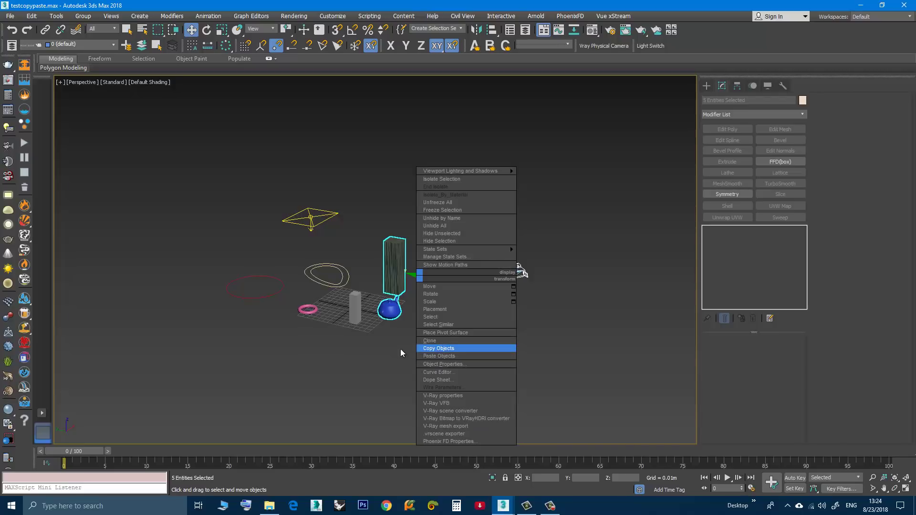
click(370, 350)
click(370, 350)
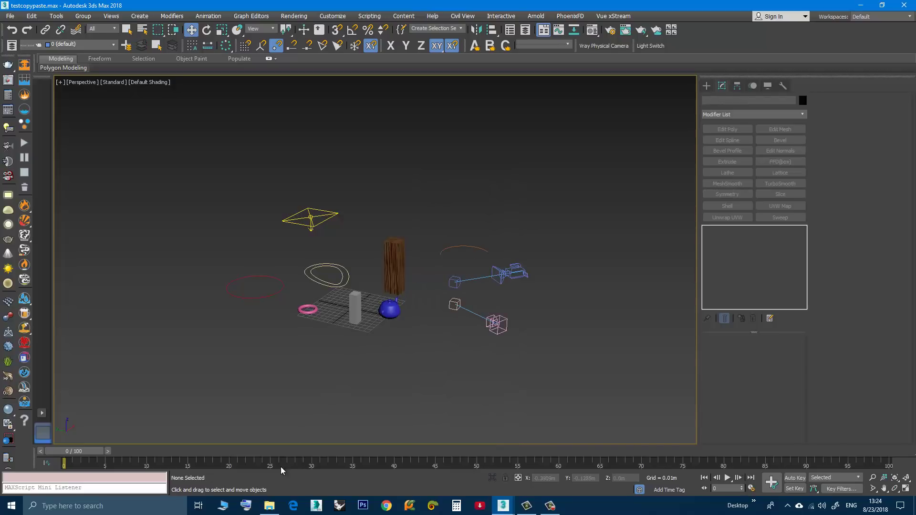
Switch to File Explorer, open the copypaste folder inside 3dsMax autoback and examine the copypaste.max file.
click(269, 505)
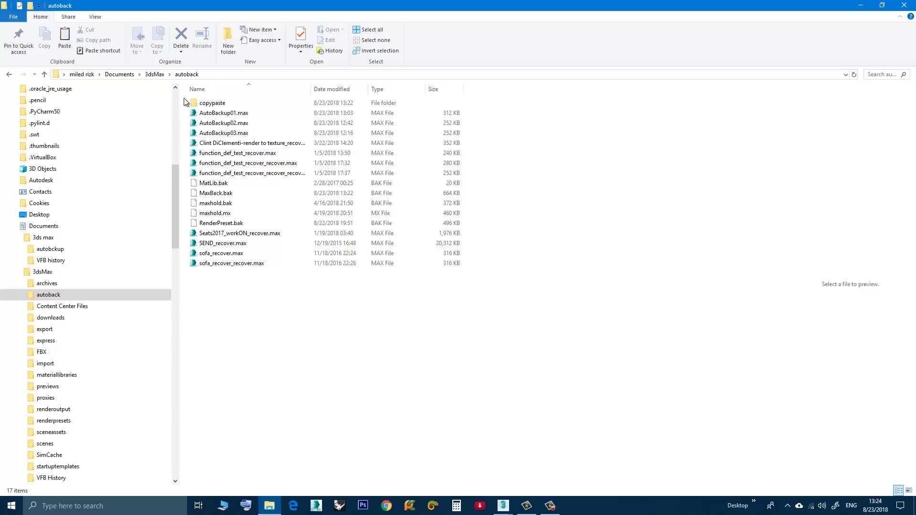
click(229, 109)
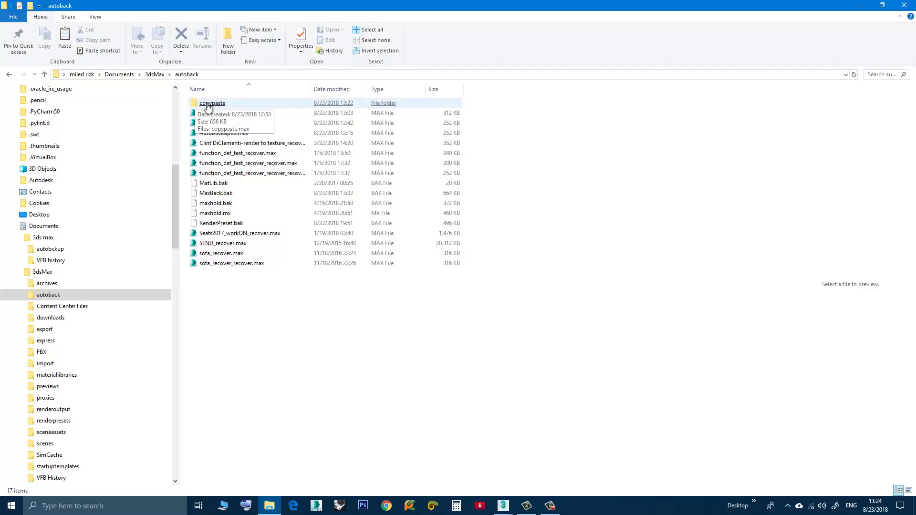
double_click(208, 106)
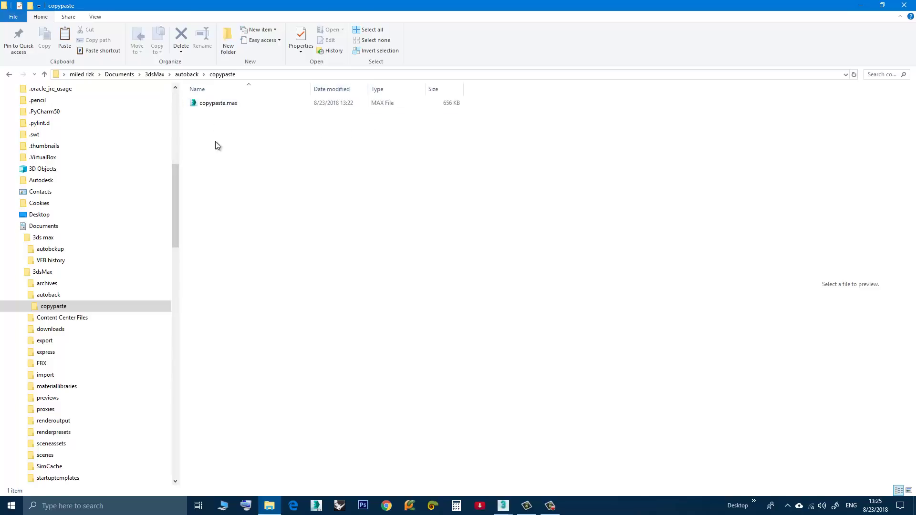
click(210, 110)
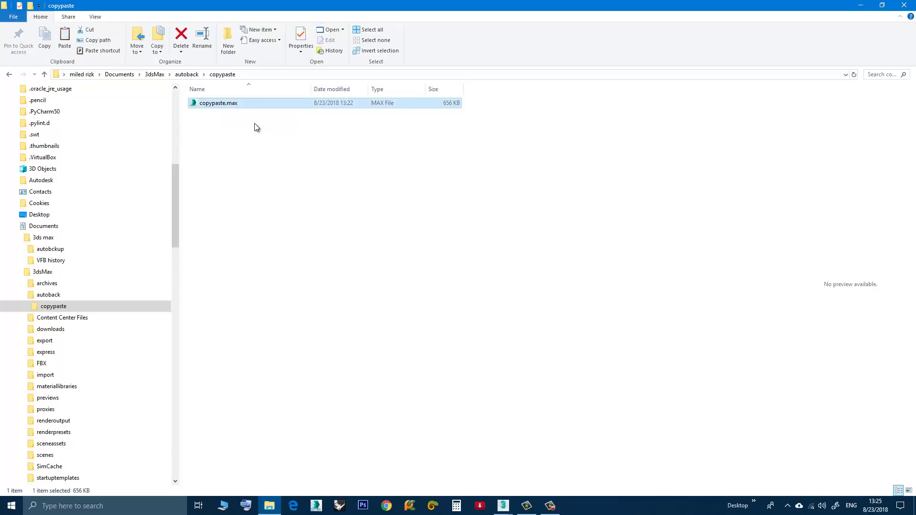
click(216, 138)
Return to the Untitled 3ds Max scene and move the torus, egg shape and rectangular light together along X, well away from the grid.
click(492, 502)
click(481, 486)
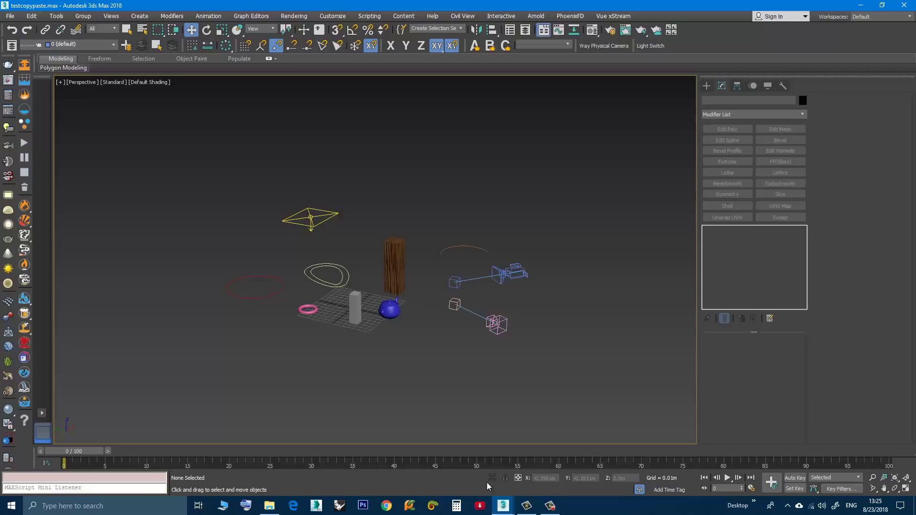
click(503, 505)
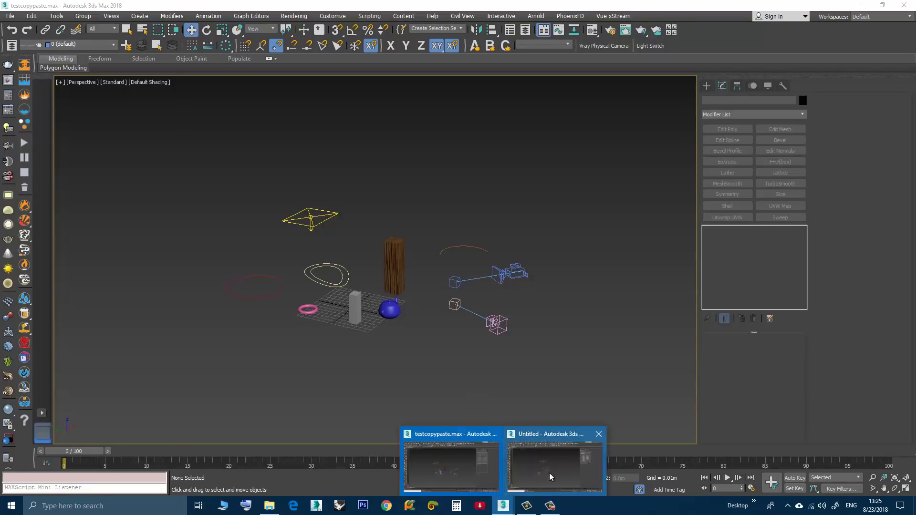
click(532, 490)
drag(447, 377, 267, 190)
click(276, 218)
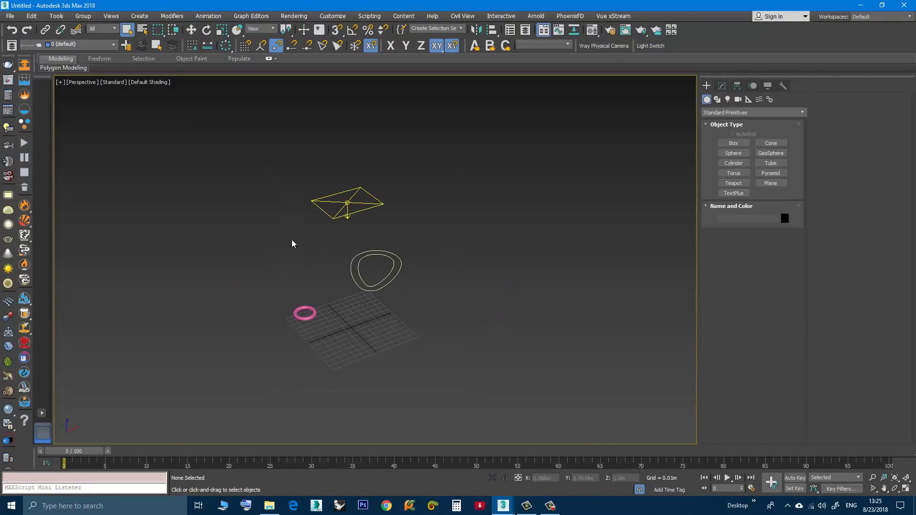
drag(405, 392, 260, 199)
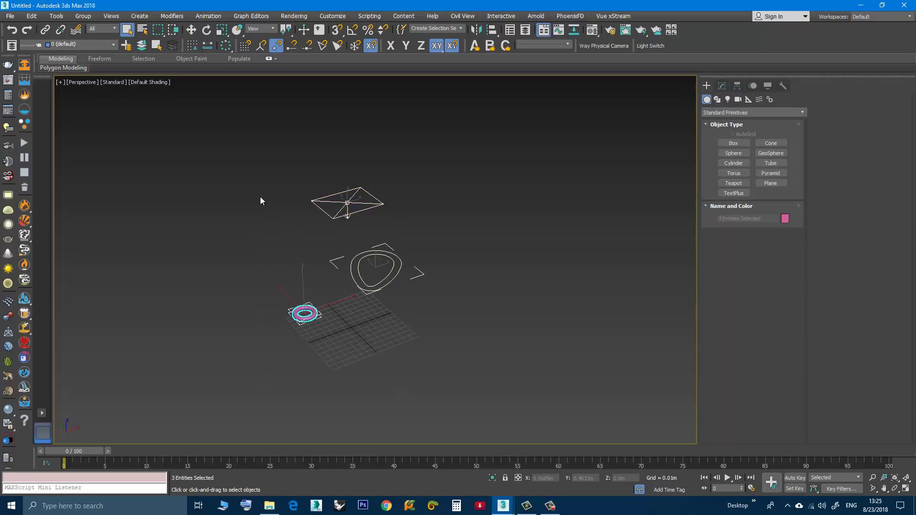
key(w)
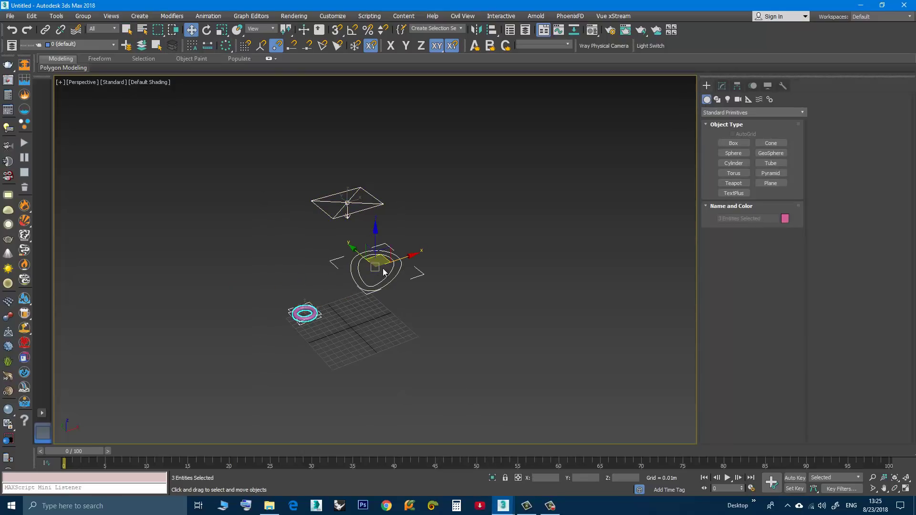
drag(402, 259, 439, 261)
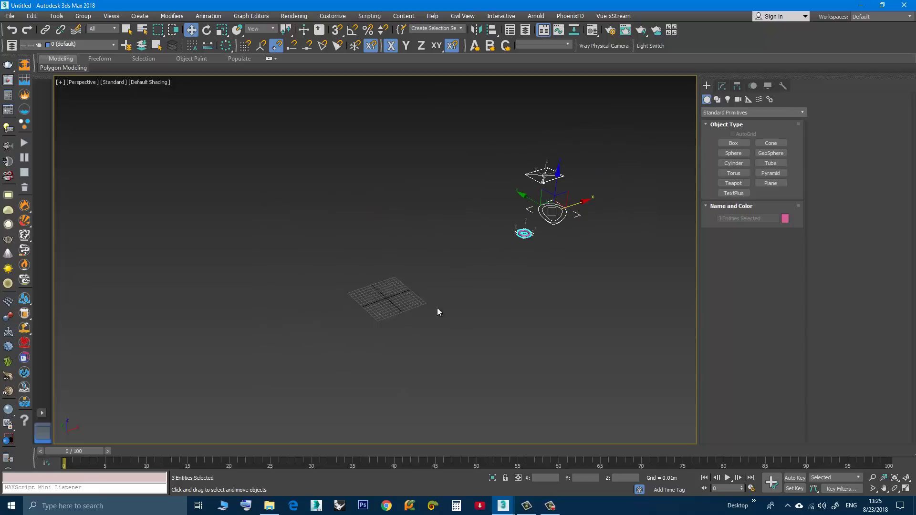
Switch to testcopypaste.max and copy the torus, gray box, egg shape, red circle and rectangular light with Copy Objects.
click(503, 505)
click(448, 474)
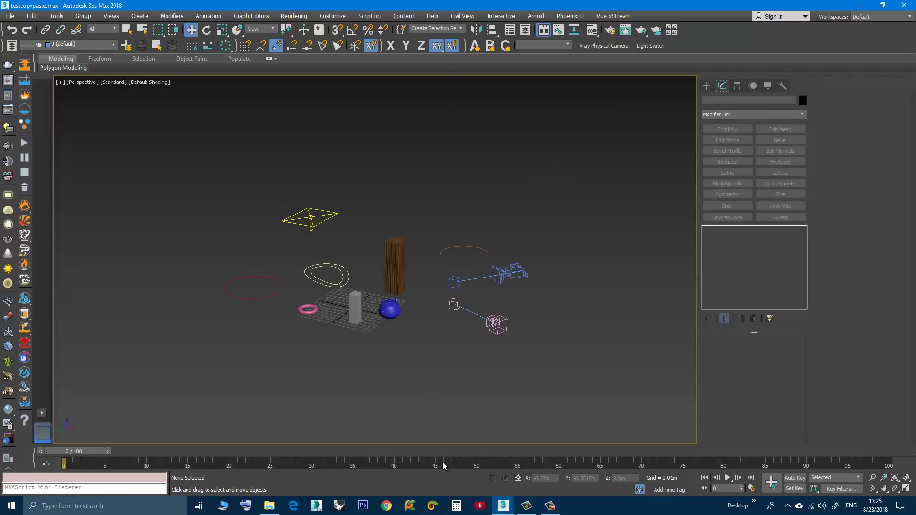
drag(235, 202, 233, 197)
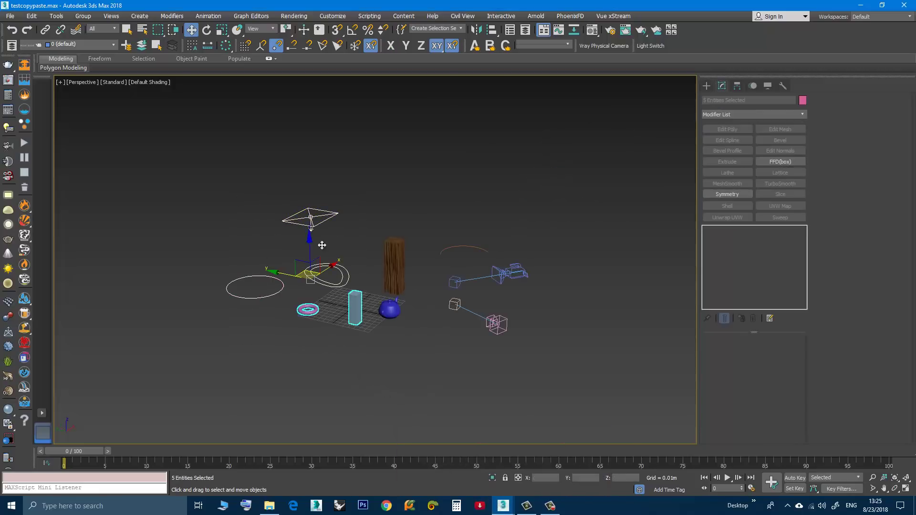
right_click(327, 244)
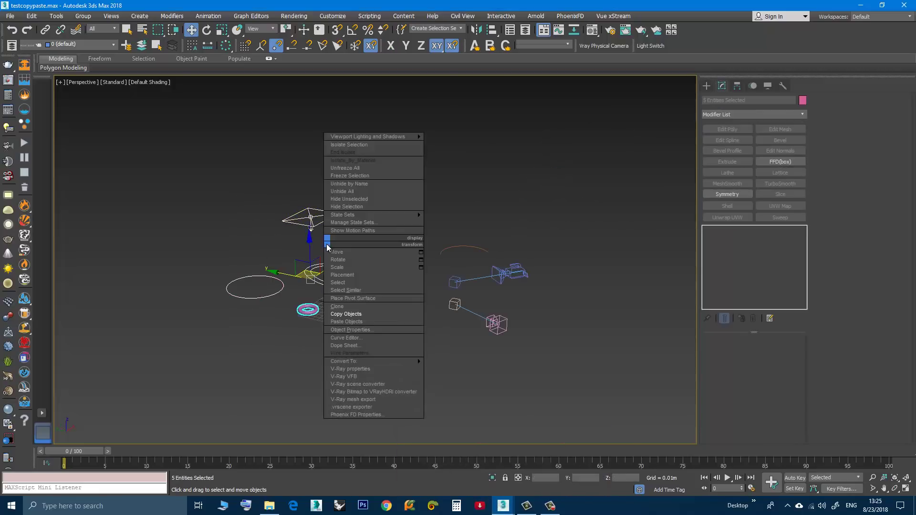
click(346, 321)
Paste the five copied objects into the Untitled scene with Paste Objects and clear the selection.
mouse_move(512, 514)
click(531, 468)
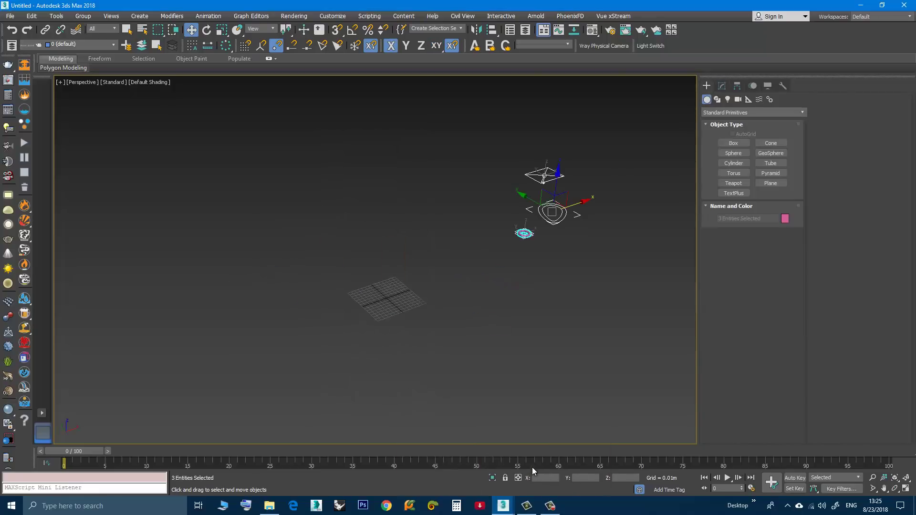
right_click(366, 325)
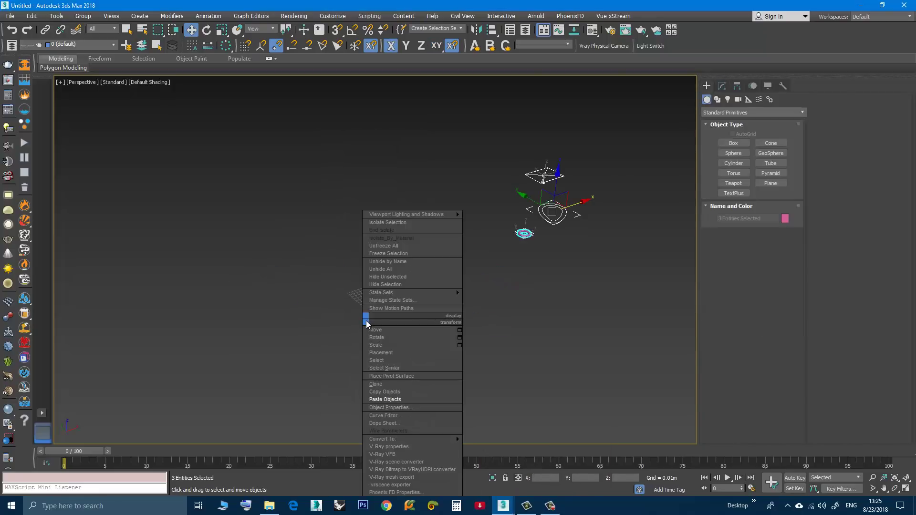
click(384, 399)
click(374, 351)
scroll(413, 249, up, 3)
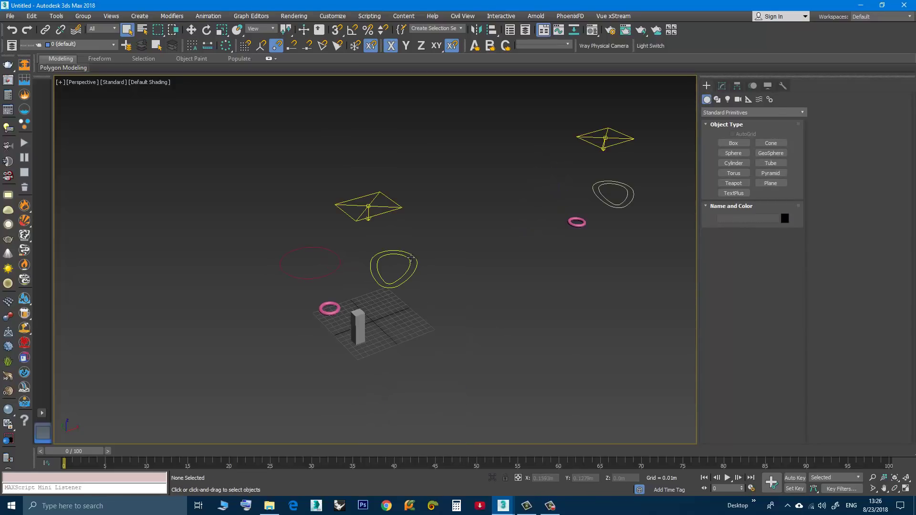
mouse_move(443, 278)
middle_down()
mouse_move(452, 277)
mouse_move(429, 288)
middle_up()
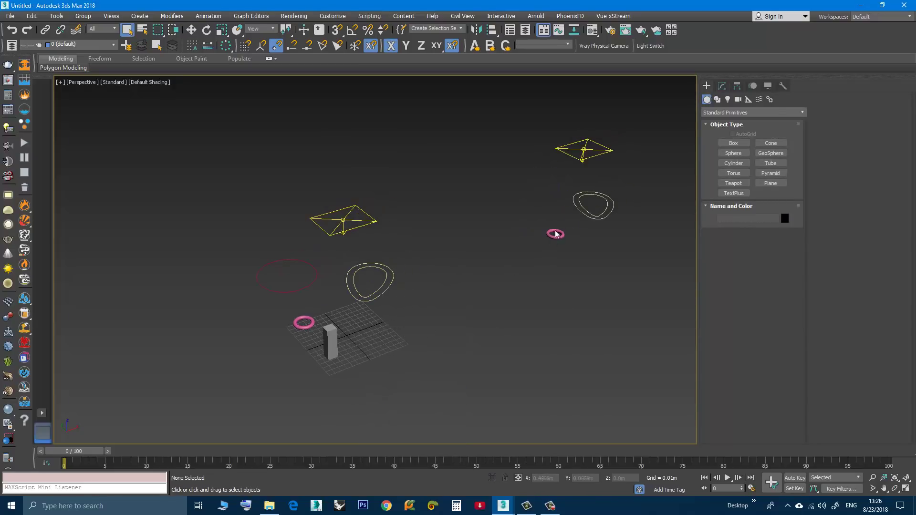
Compare the object names of the moved egg shape and the newly pasted one near the grid.
click(600, 219)
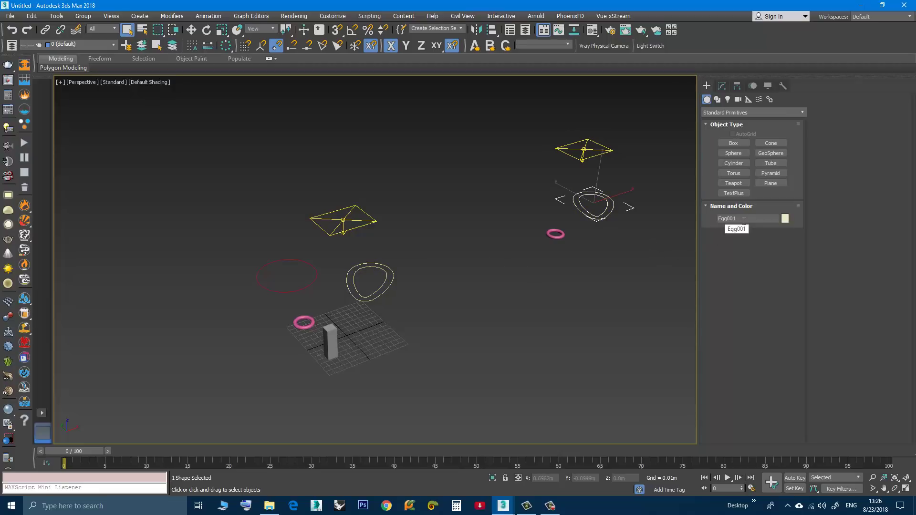
click(384, 294)
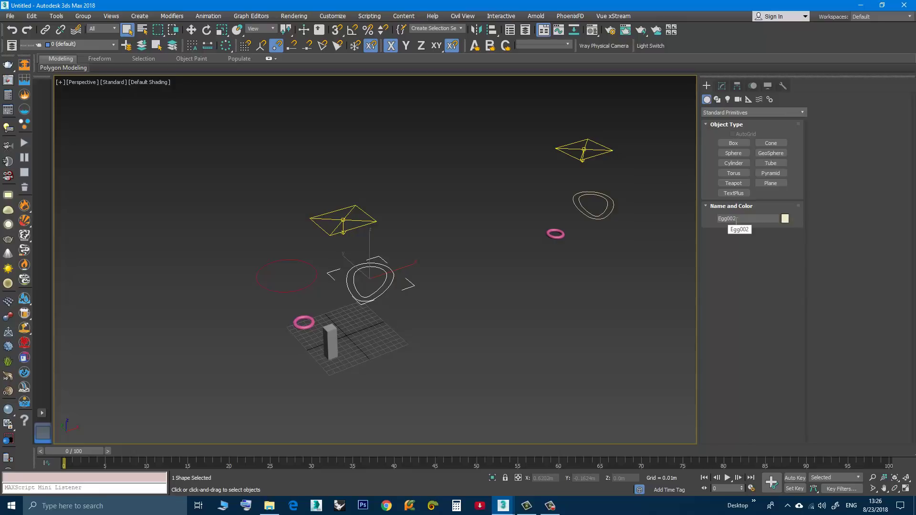
middle_drag(436, 319, 428, 318)
click(429, 320)
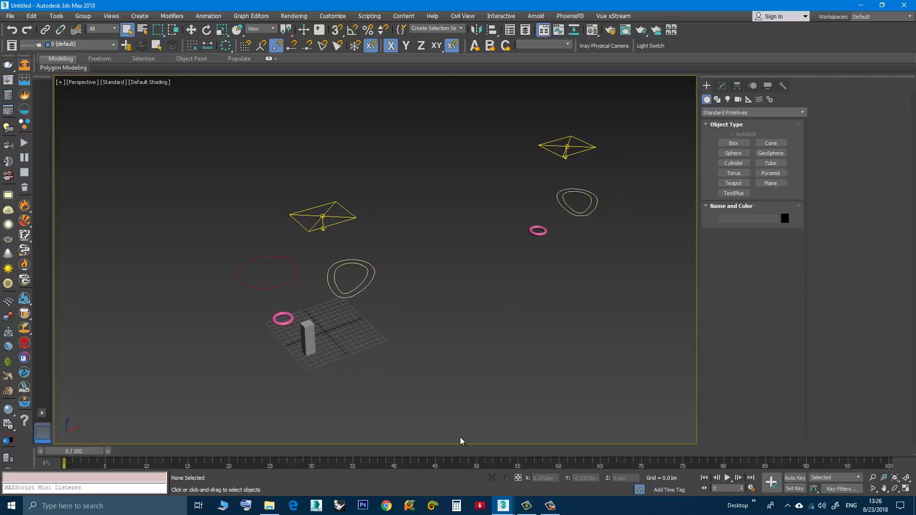
Switch to testcopypaste.max and copy the wood-textured box with Copy Objects.
click(503, 506)
click(444, 477)
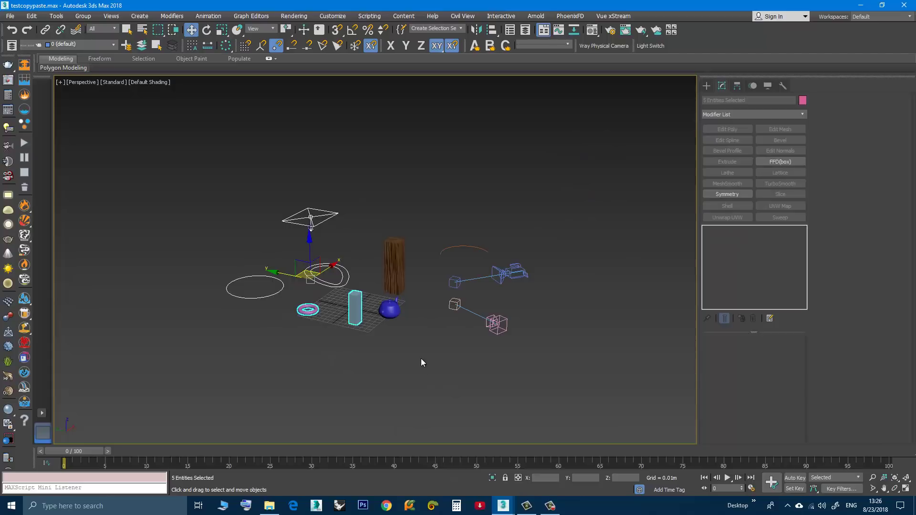
click(396, 291)
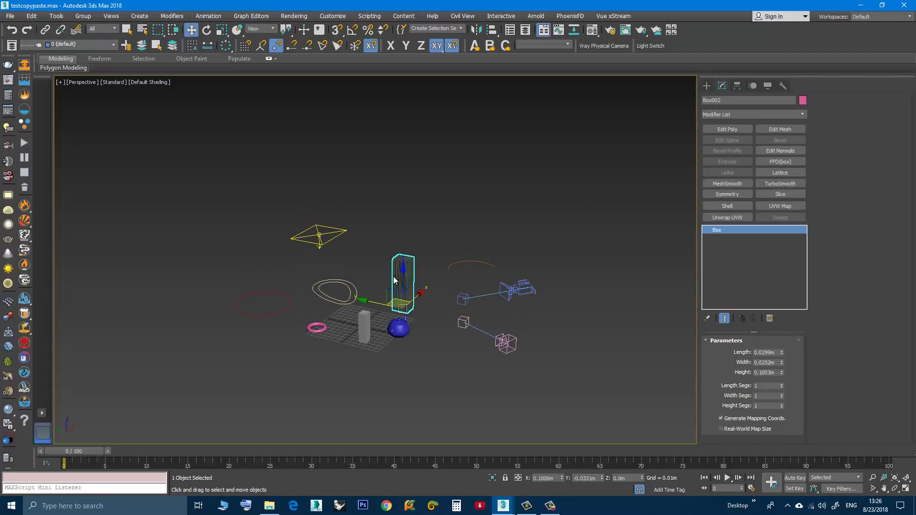
click(388, 262)
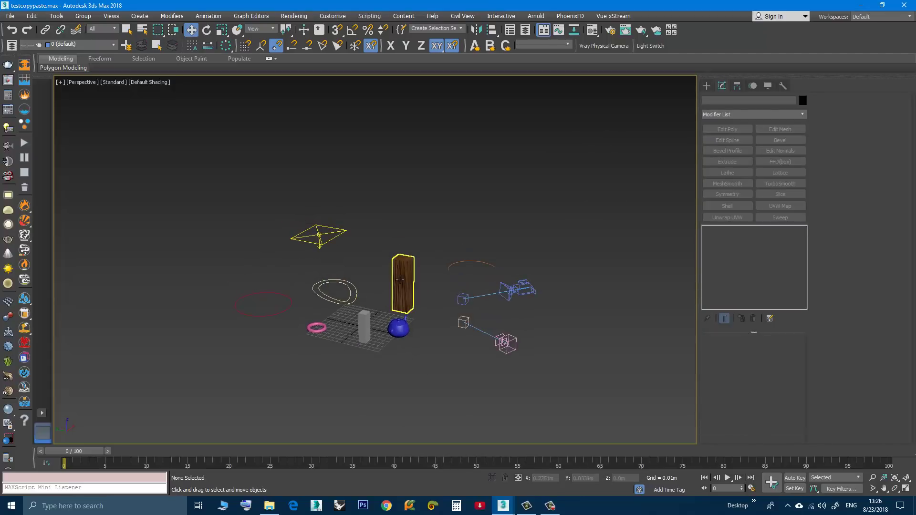
click(400, 276)
right_click(401, 283)
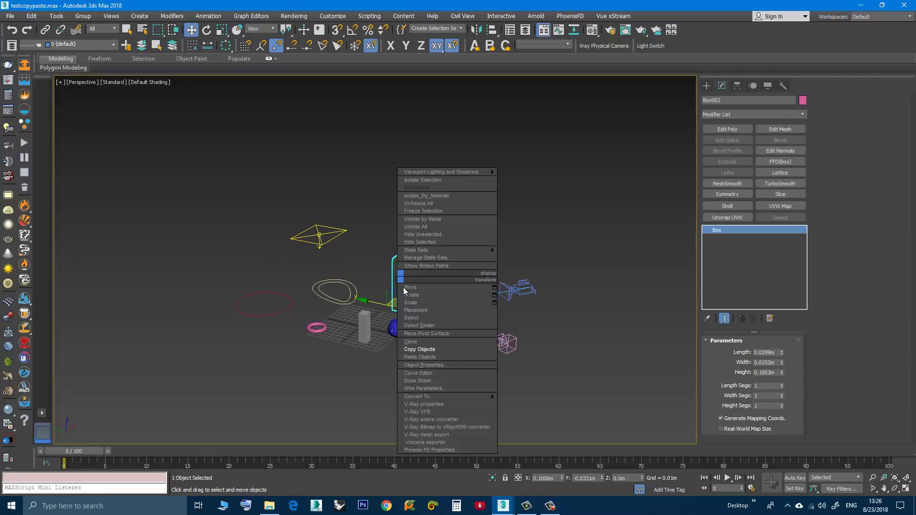
click(414, 350)
Paste the wood-textured box into the Untitled scene, move it along X away from the grid and deselect it.
mouse_move(502, 505)
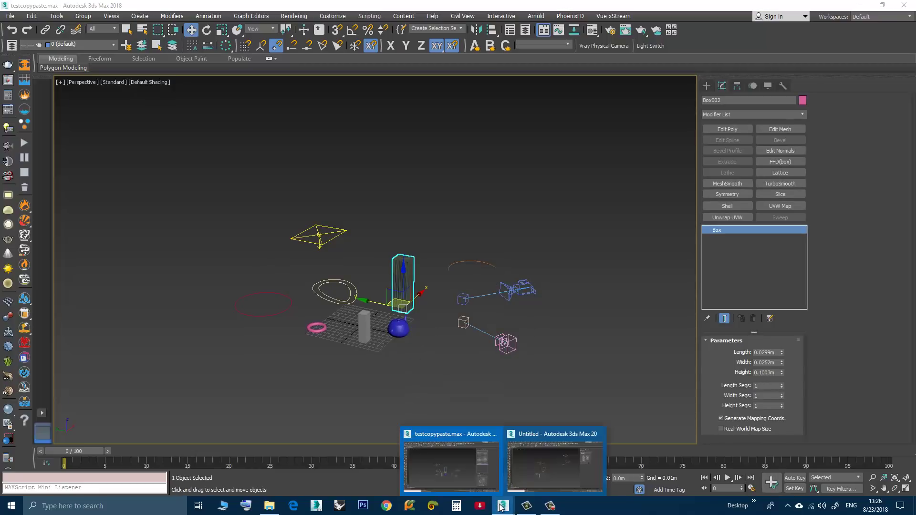
click(531, 485)
right_click(444, 309)
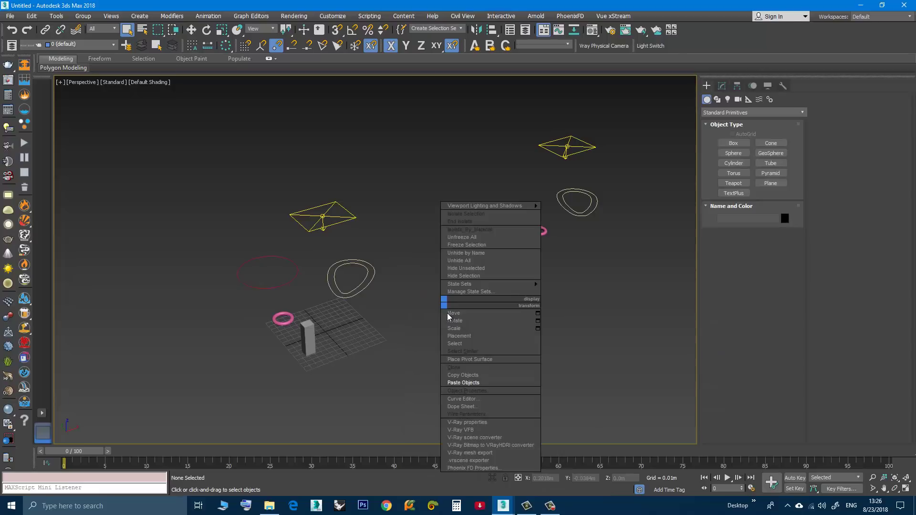
click(452, 384)
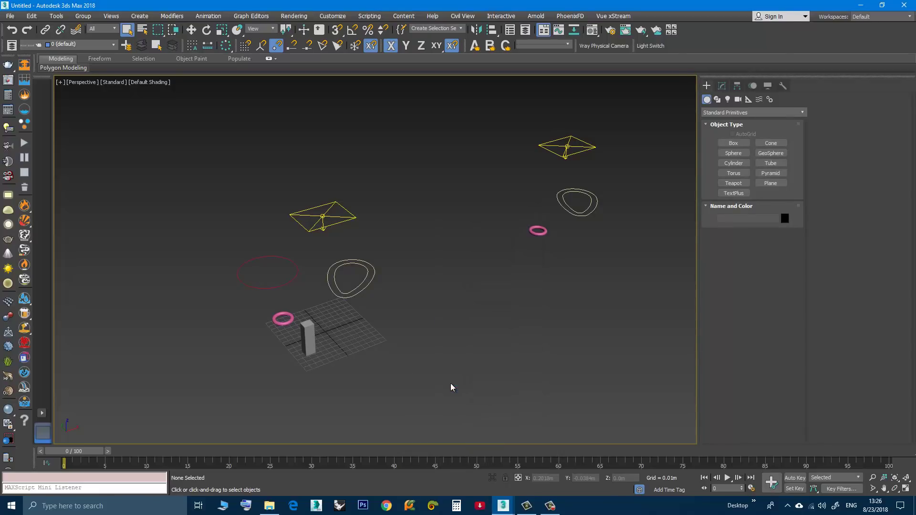
key(w)
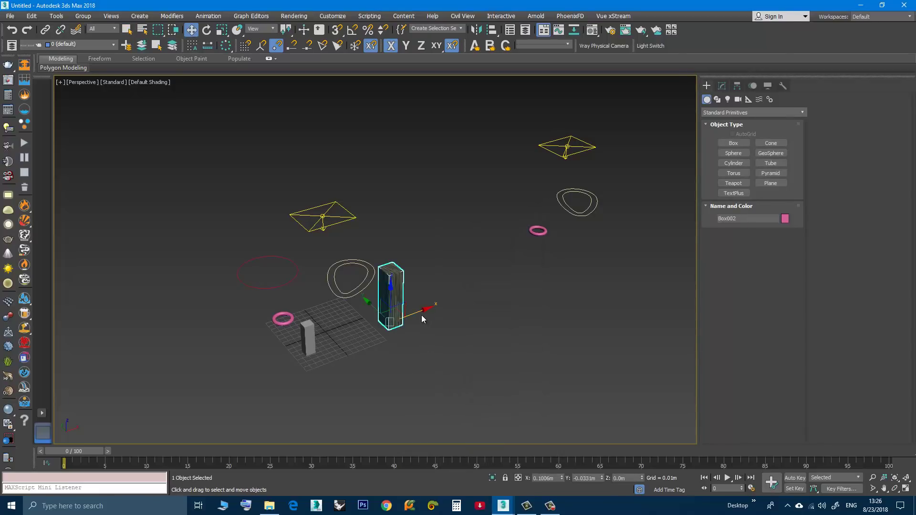
drag(425, 308, 517, 268)
click(477, 308)
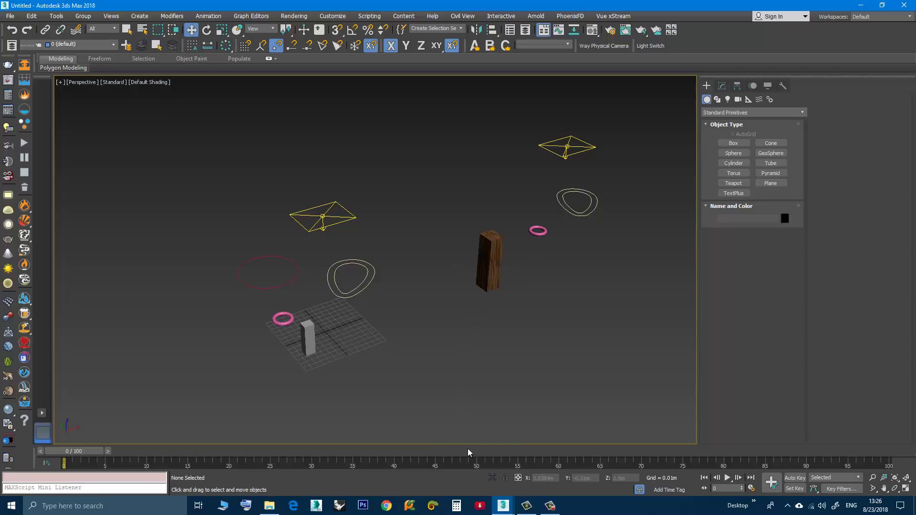
Paste another copy of the wood-textured box into the scene with Paste Objects and deselect it.
right_click(447, 358)
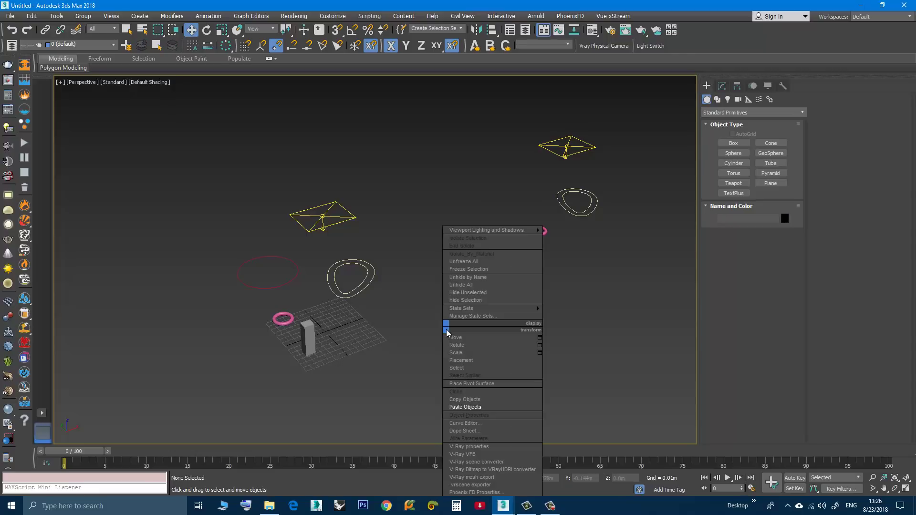
click(465, 407)
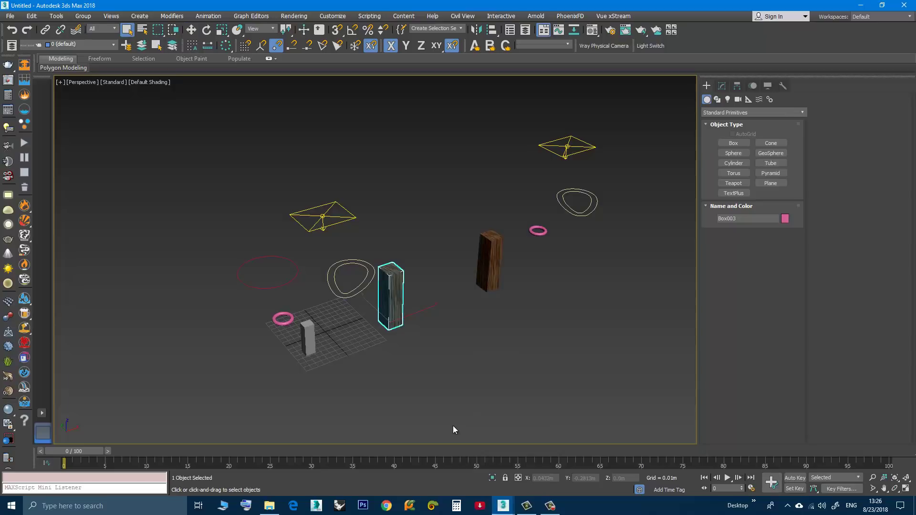
middle_drag(412, 362, 417, 377)
scroll(420, 343, up, 3)
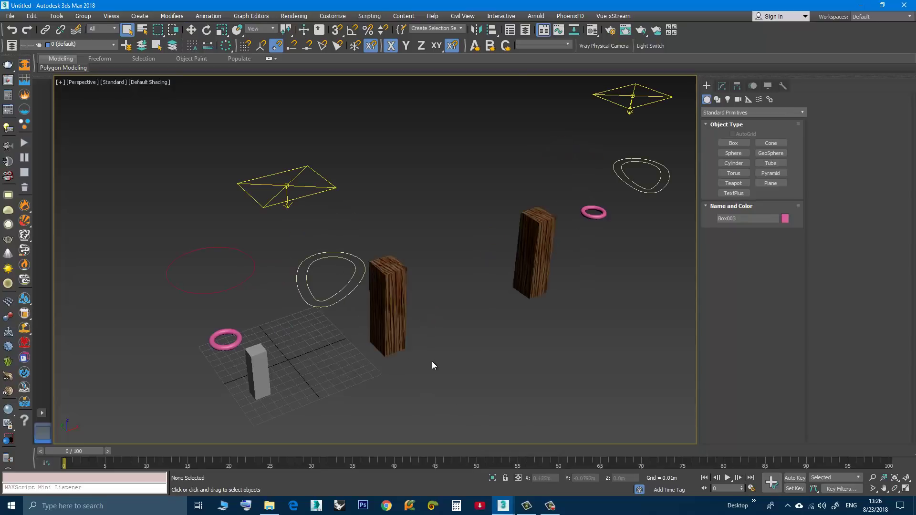
click(431, 361)
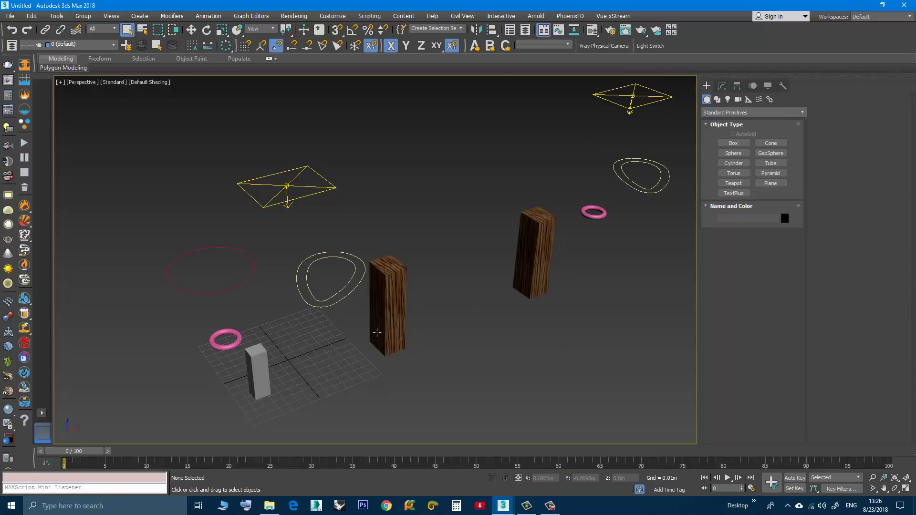
Select the wood box away from the grid and sample its material into the first Material Editor slot.
middle_drag(439, 317, 419, 334)
click(366, 356)
click(411, 376)
click(506, 320)
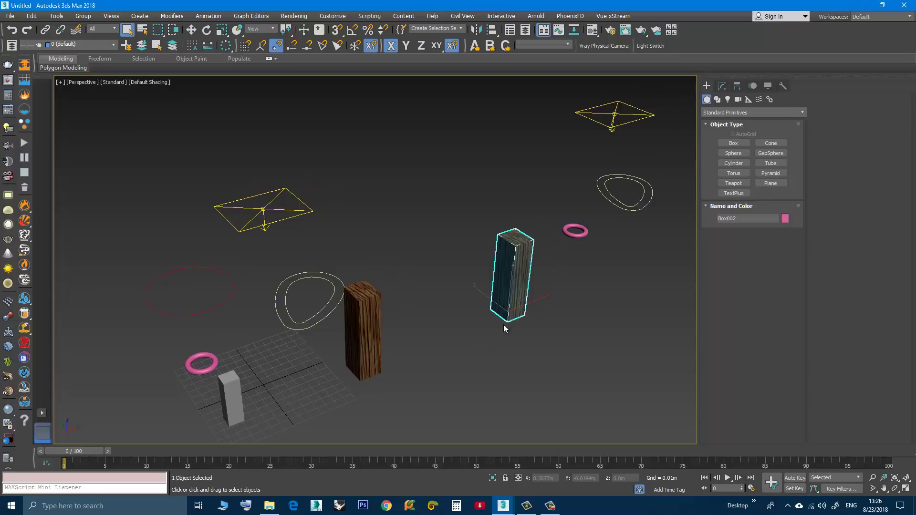
key(m)
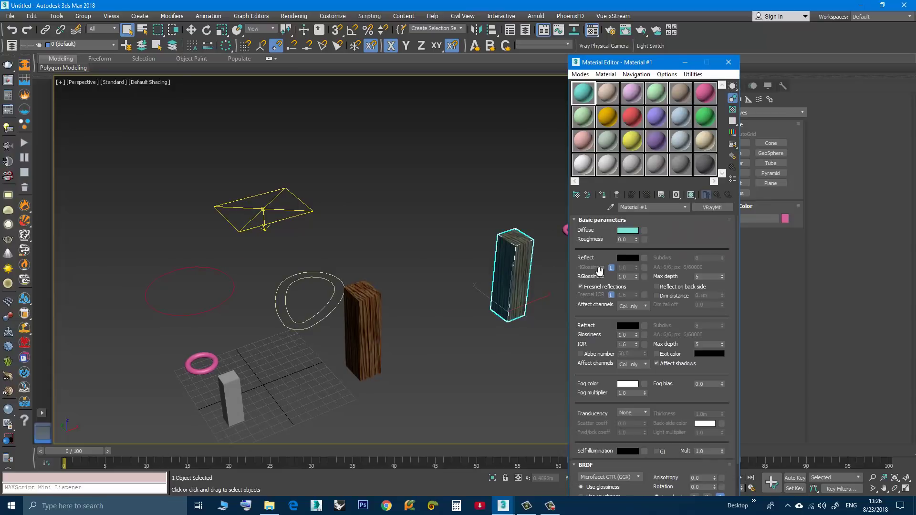
click(611, 208)
click(506, 271)
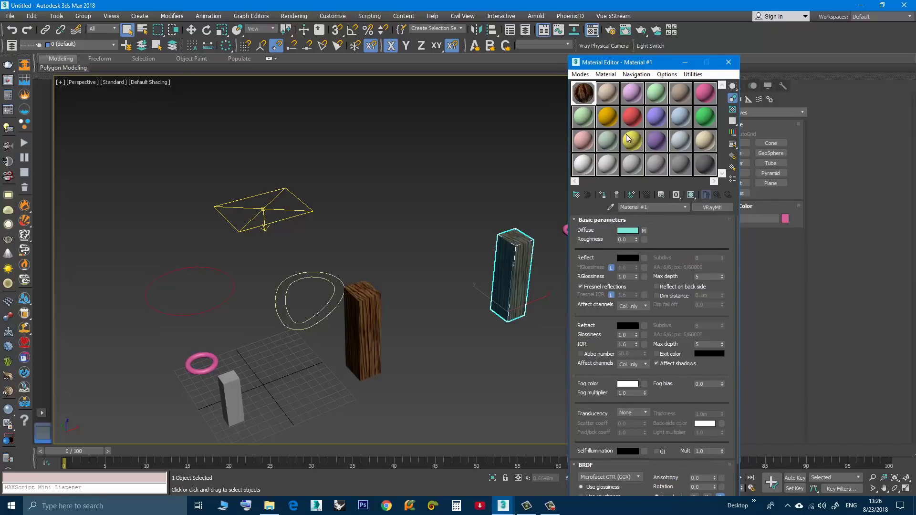
Sample the material of the wood box beside the grid into the second material slot and close the Material Editor.
click(608, 93)
click(609, 207)
click(383, 332)
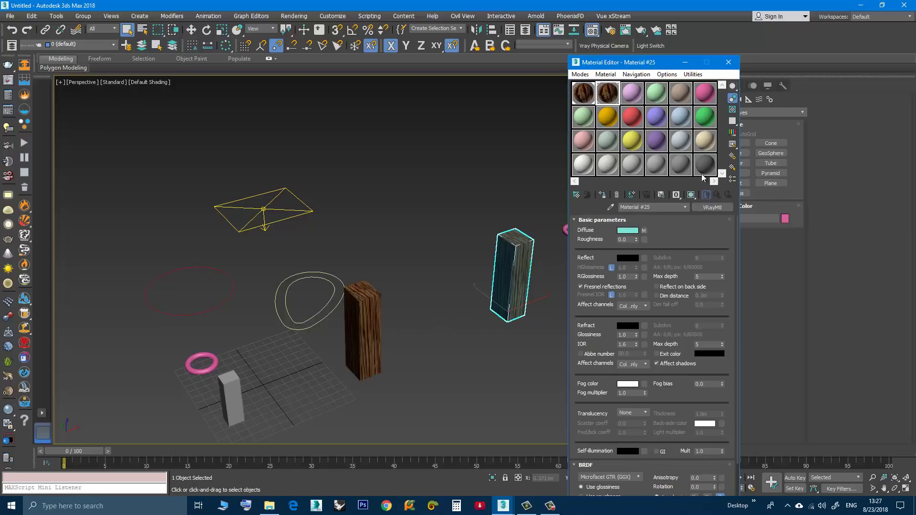
click(727, 63)
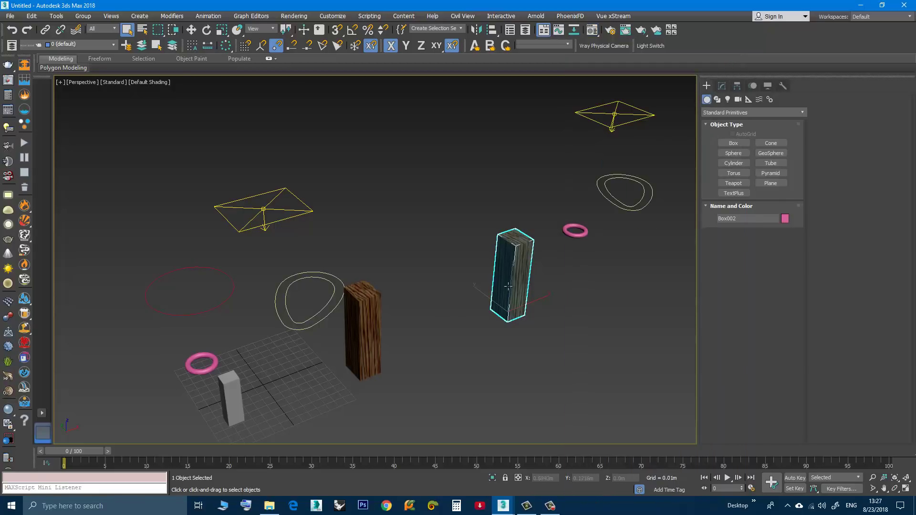
Select all objects in the Untitled scene and delete them.
click(451, 317)
scroll(429, 317, down, 3)
scroll(456, 318, up, 3)
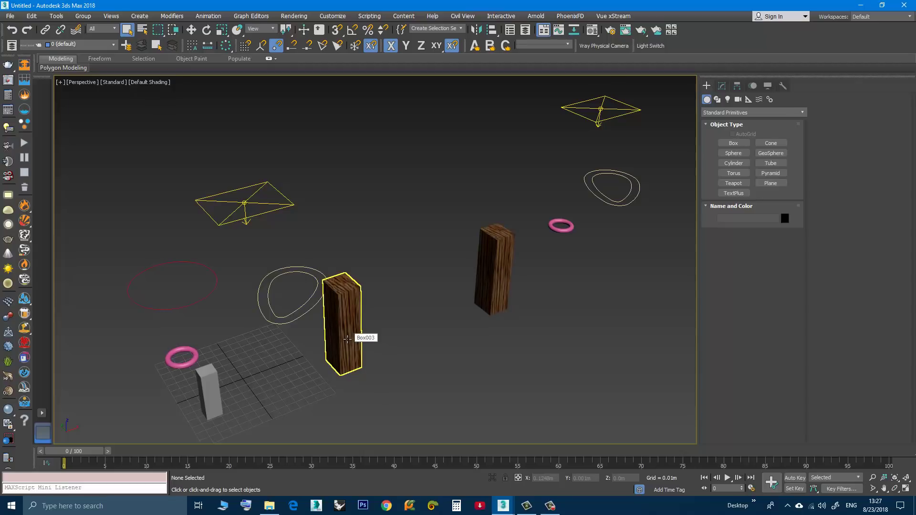
scroll(347, 337, down, 4)
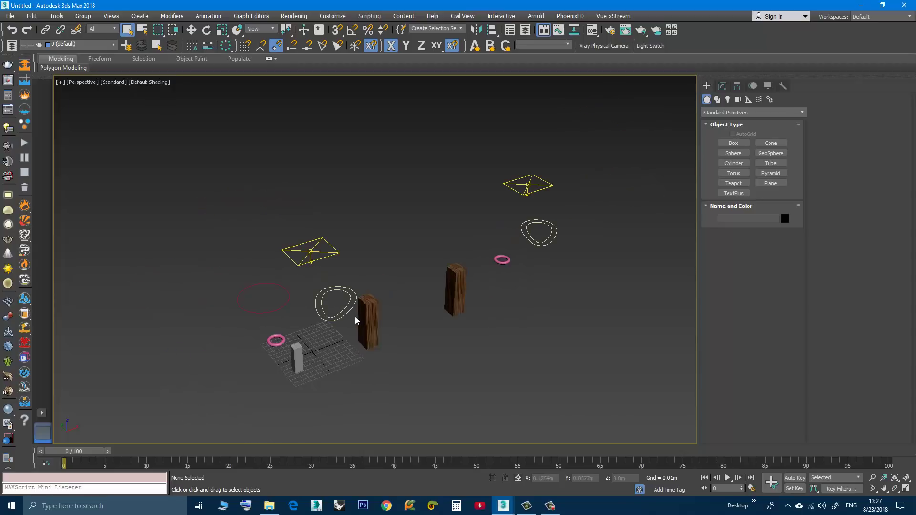
drag(578, 395, 223, 146)
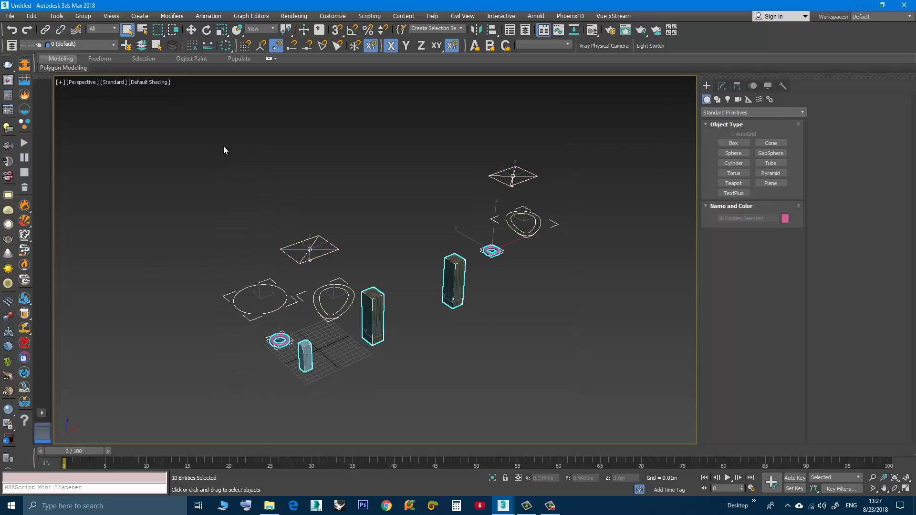
click(239, 180)
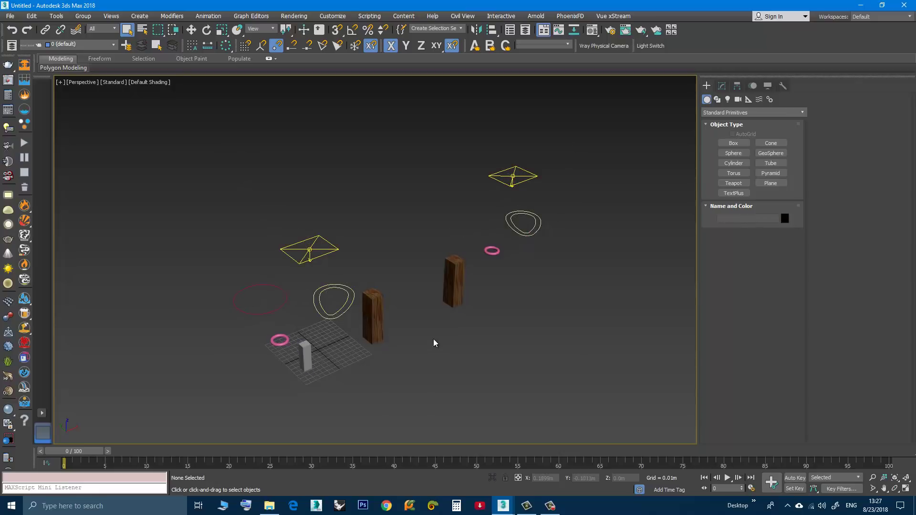
drag(566, 390, 210, 147)
key(Delete)
Switch to testcopypaste.max, window-select the wood box, teapot, and the entities beyond them, and copy them with Copy Objects.
click(502, 505)
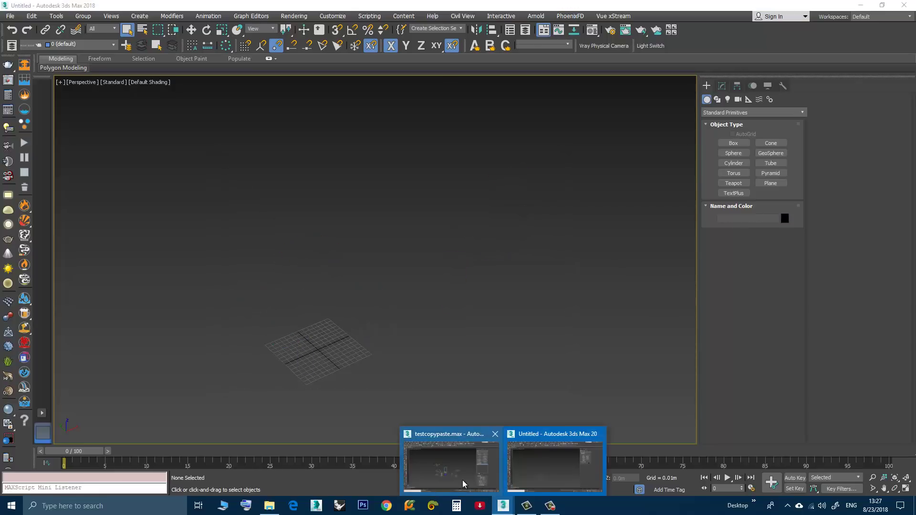
click(440, 454)
drag(543, 401, 395, 219)
right_click(428, 275)
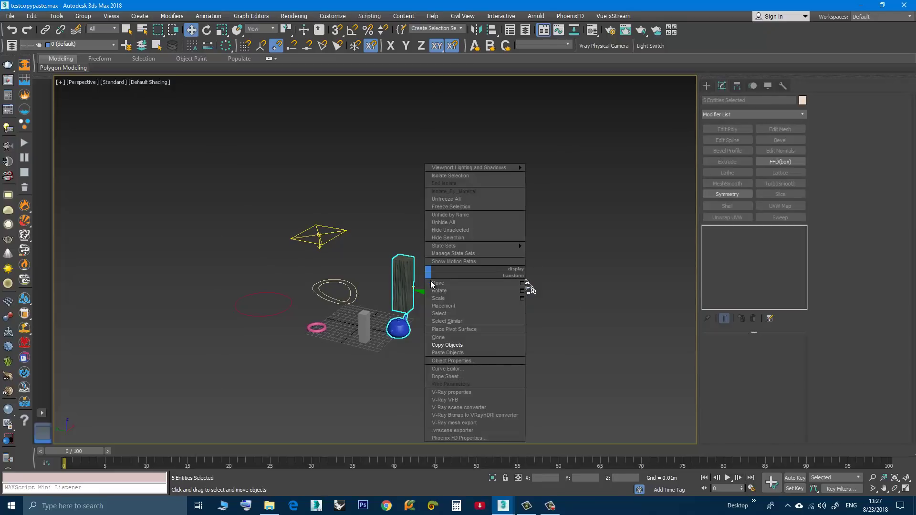
click(448, 345)
Paste the copied box, teapot, arc, camera and light into the empty Untitled scene with Paste Objects and inspect them.
click(503, 505)
click(514, 485)
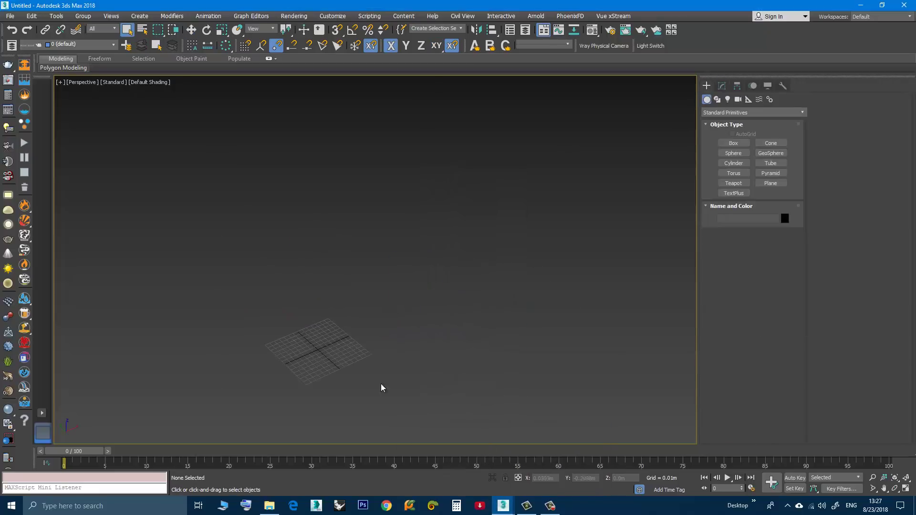
right_click(374, 331)
click(399, 408)
middle_drag(333, 403, 357, 315)
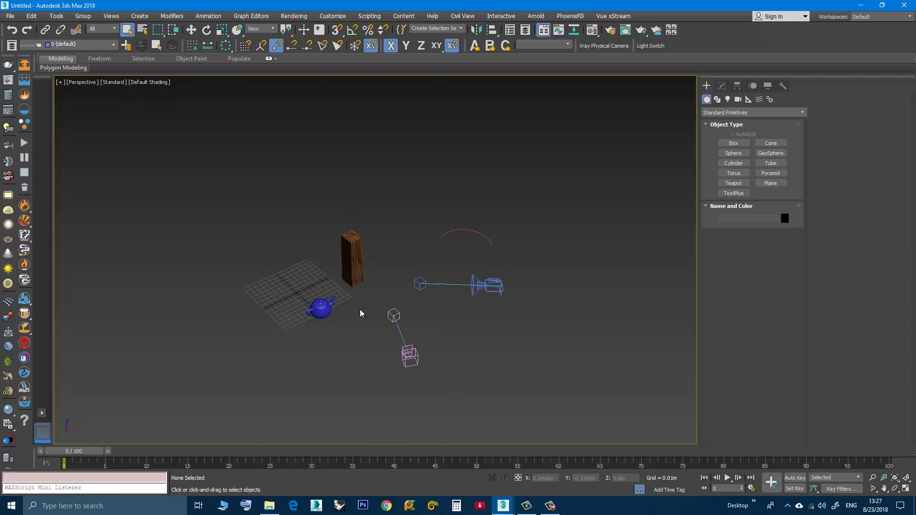
alt+middle_drag(361, 300, 353, 334)
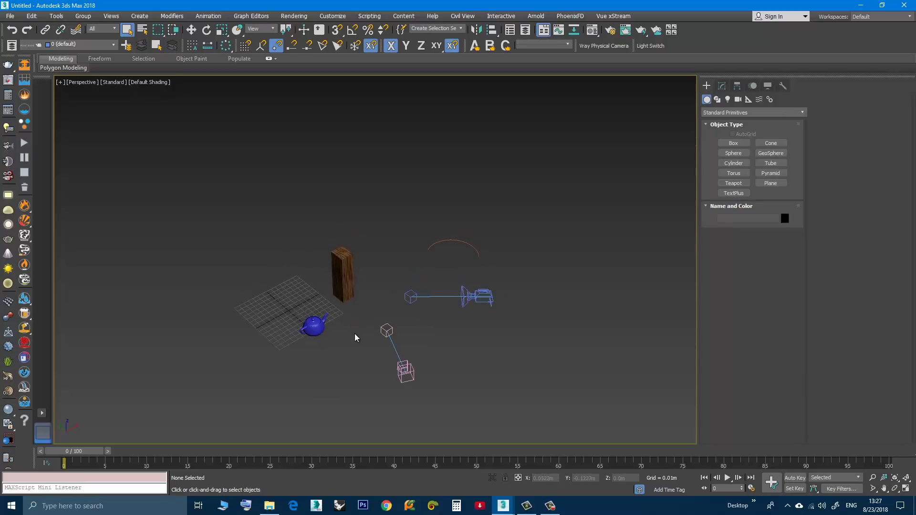
scroll(354, 336, up, 3)
scroll(346, 310, down, 2)
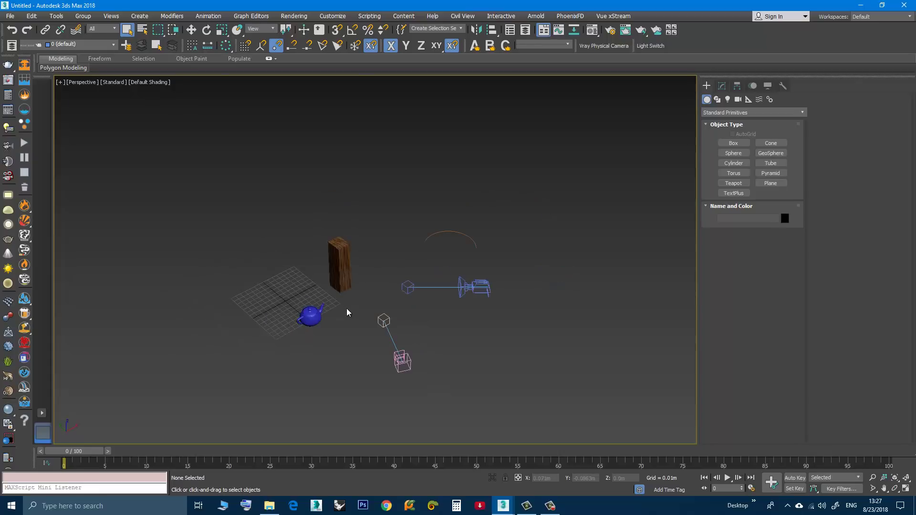
alt+middle_drag(347, 309, 339, 302)
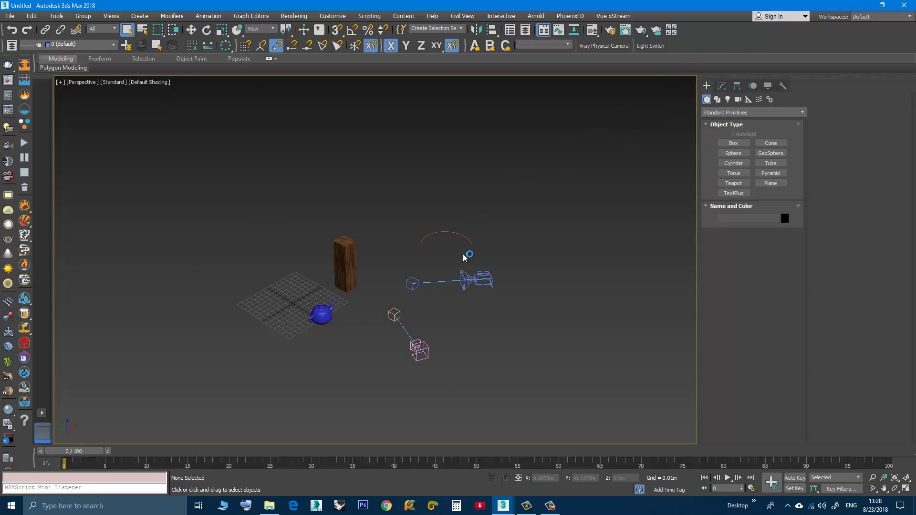
Open the Customize User Interface dialog and bring up its quad menu settings.
right_click(480, 284)
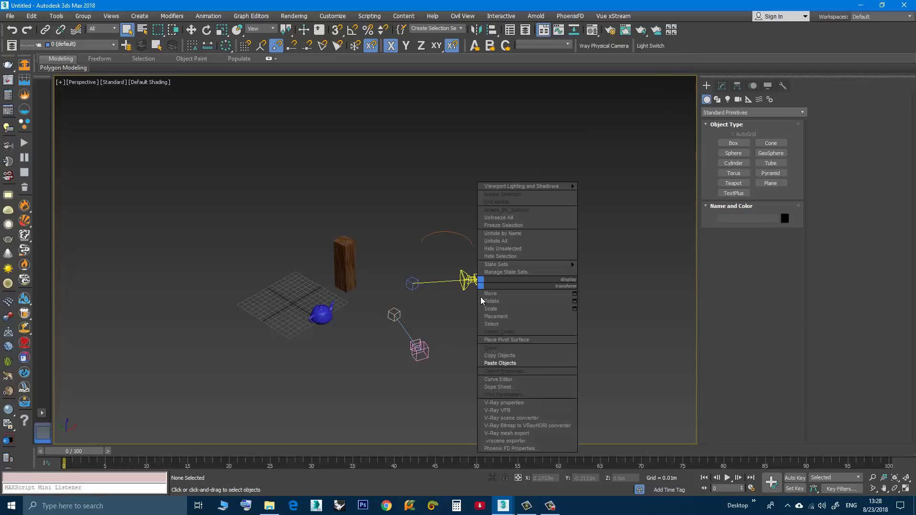
click(461, 361)
click(329, 18)
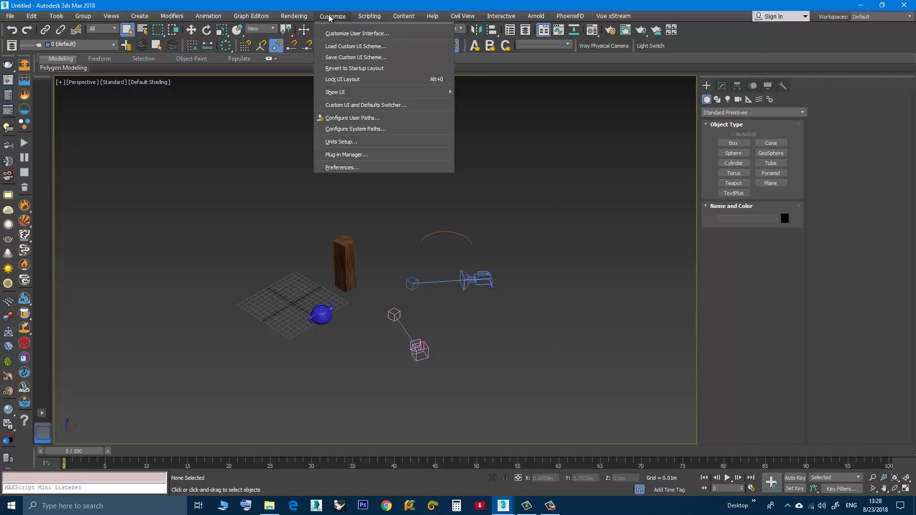
click(346, 33)
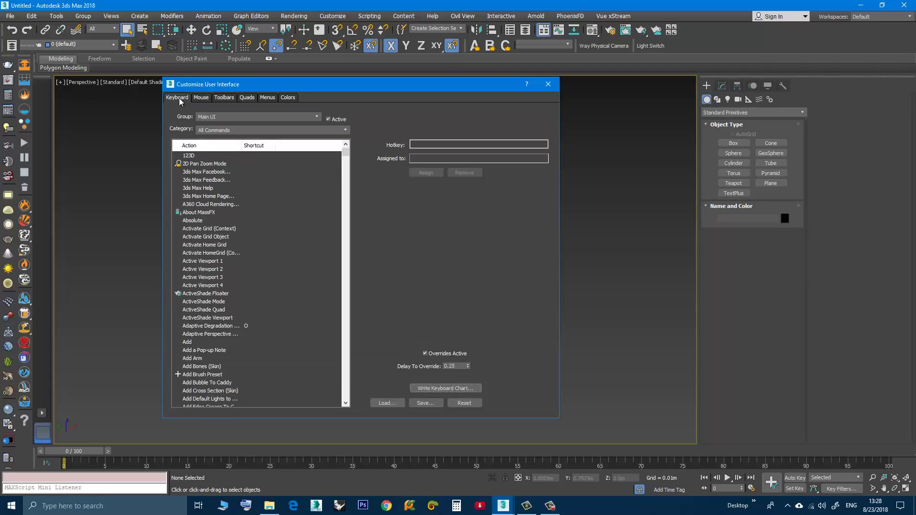
click(225, 98)
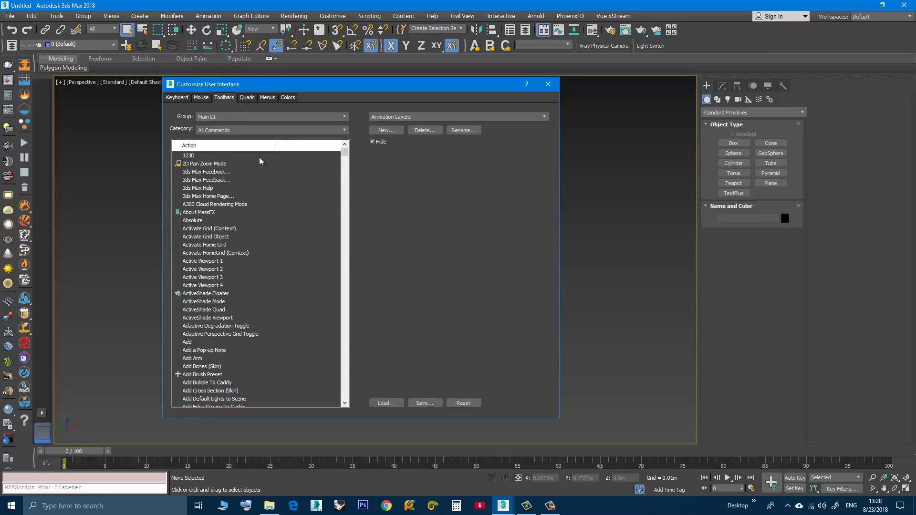
drag(273, 83, 321, 88)
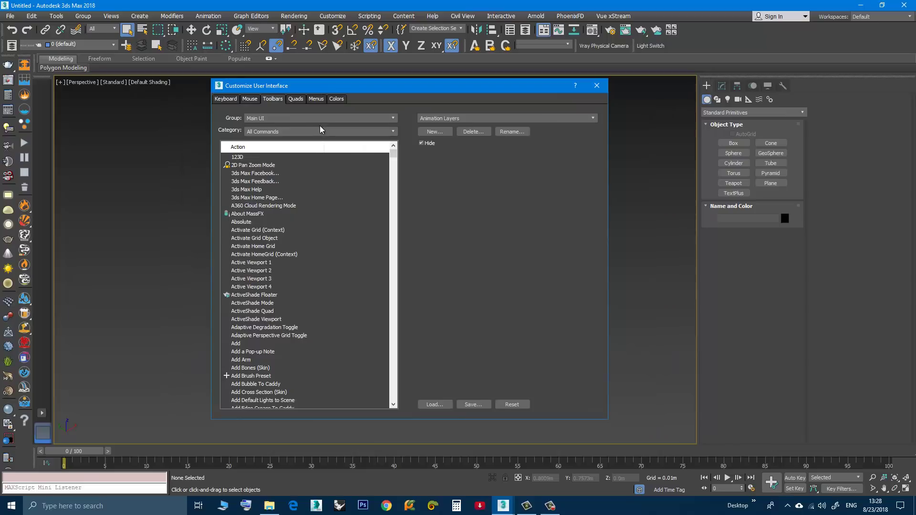
click(297, 99)
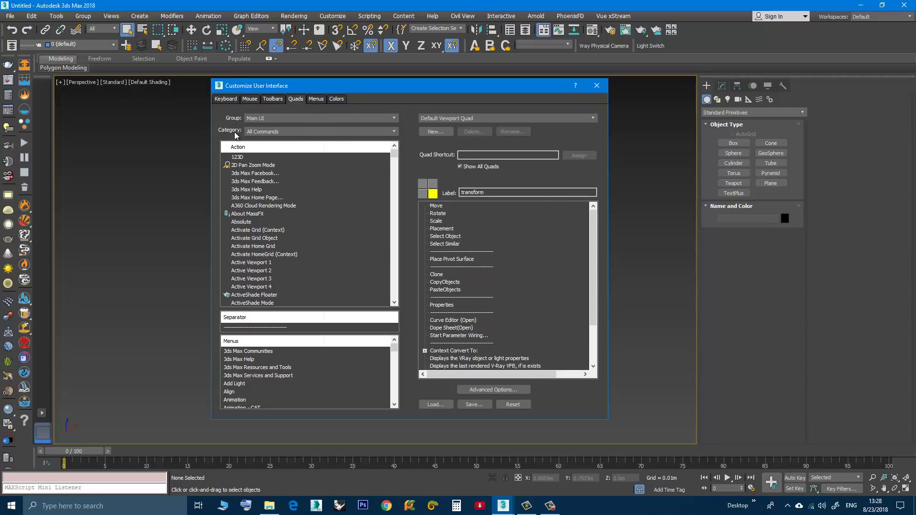
Filter the quad menu actions to the MiRi-Tools category and highlight the PasteObjects action.
click(273, 131)
scroll(306, 247, down, 5)
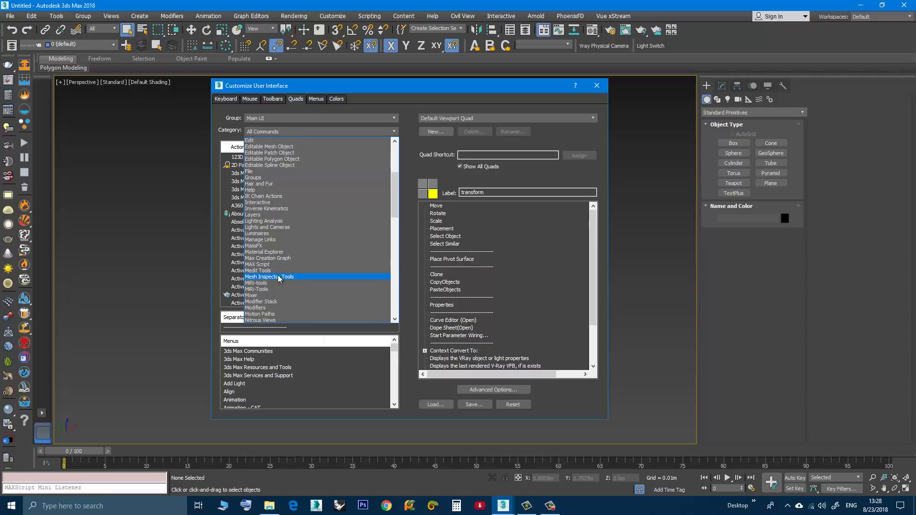
click(265, 289)
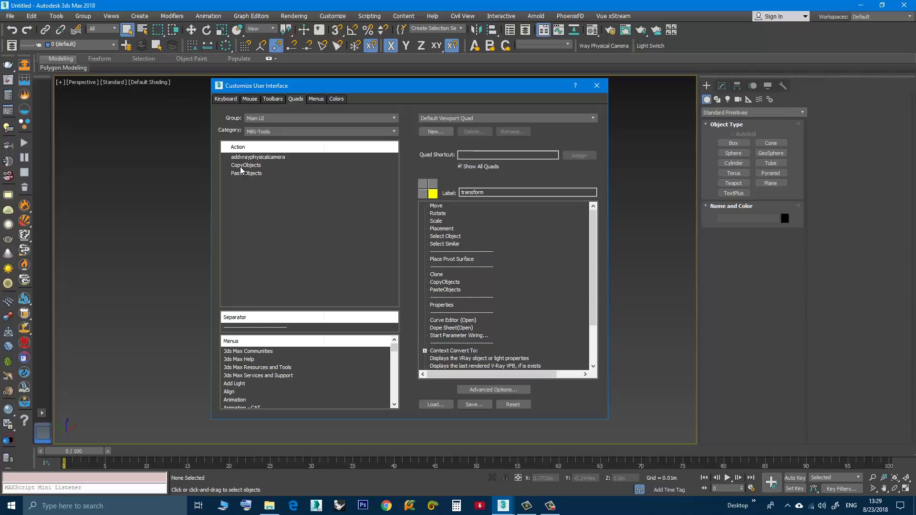
drag(239, 165, 276, 182)
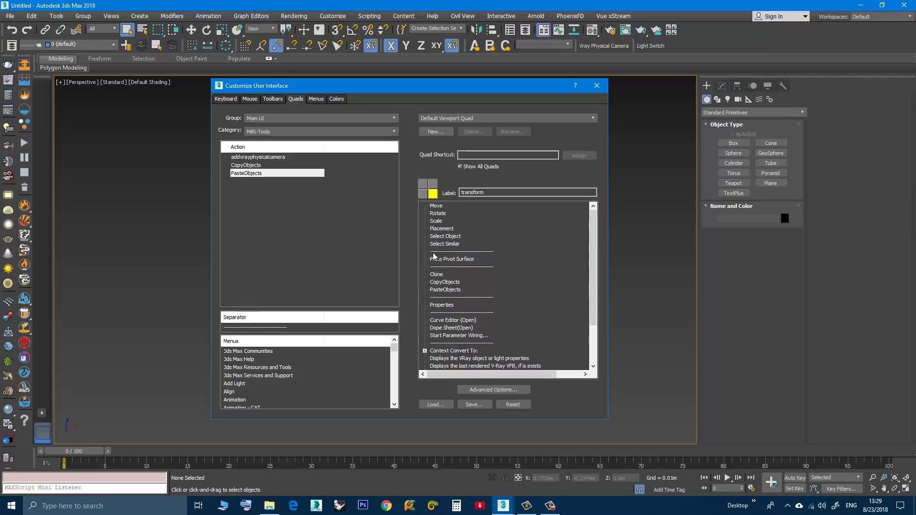
Open the toolbar customization settings and check the Hide option of the Animation Layers toolbar.
click(273, 99)
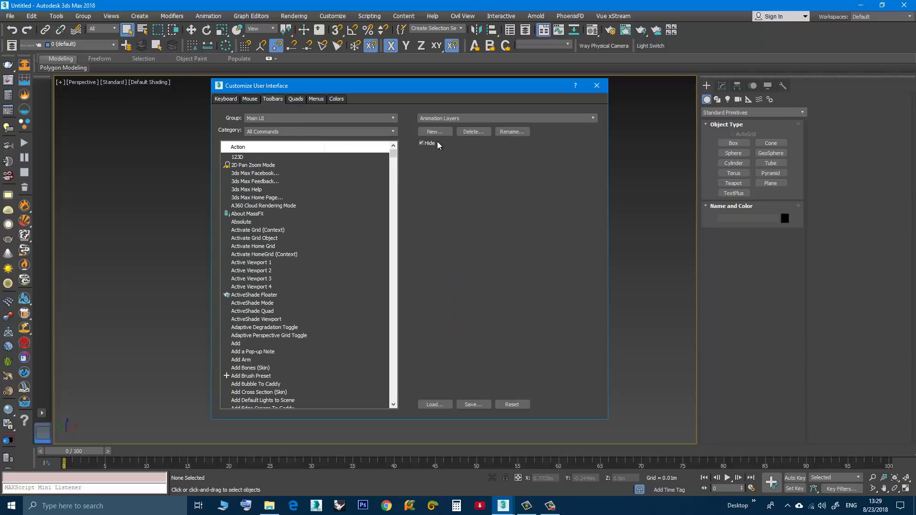
click(421, 143)
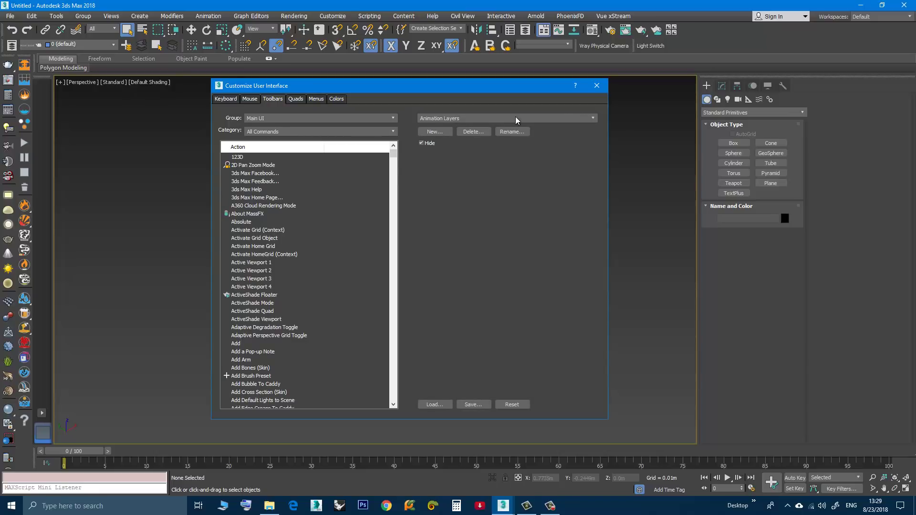